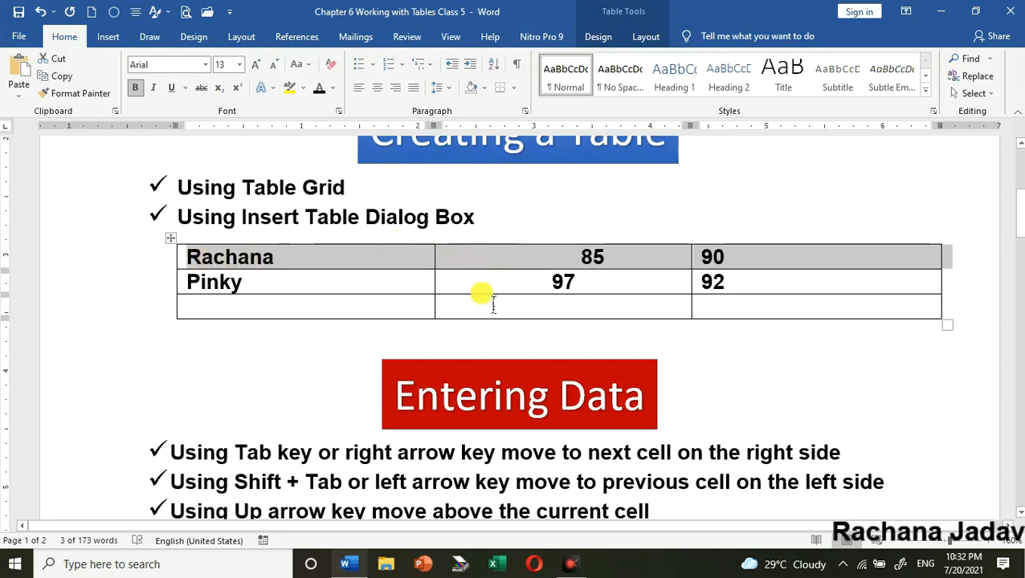
# - Select the table's second column, and extend the selection across the second and third columns
pyautogui.click(486, 254)
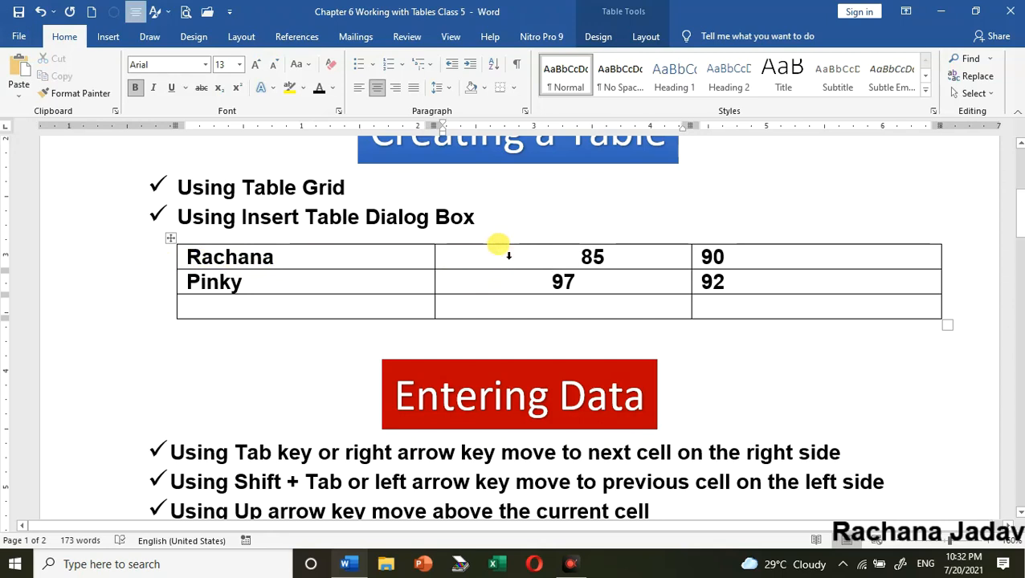
pyautogui.click(508, 256)
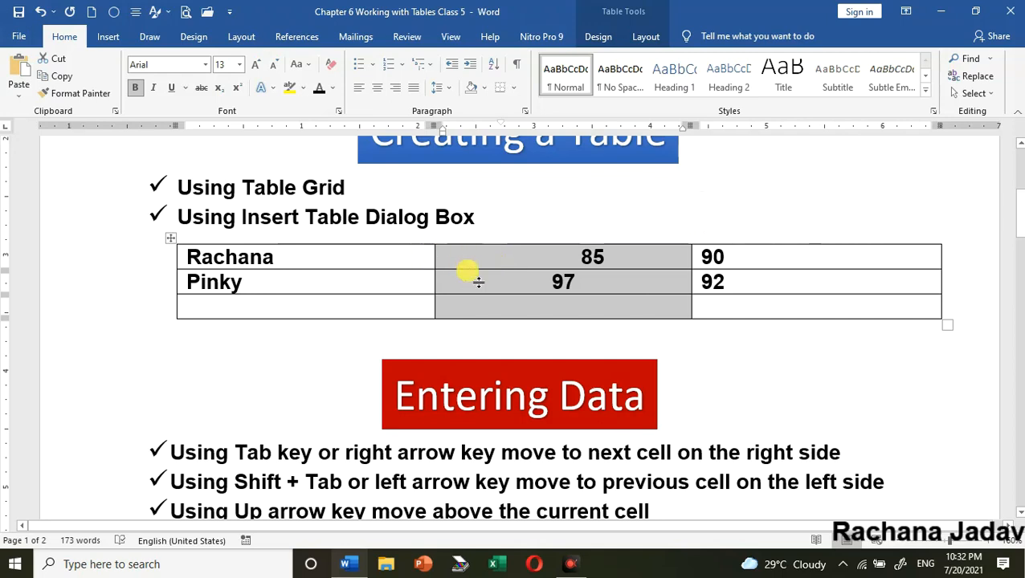
pyautogui.click(470, 264)
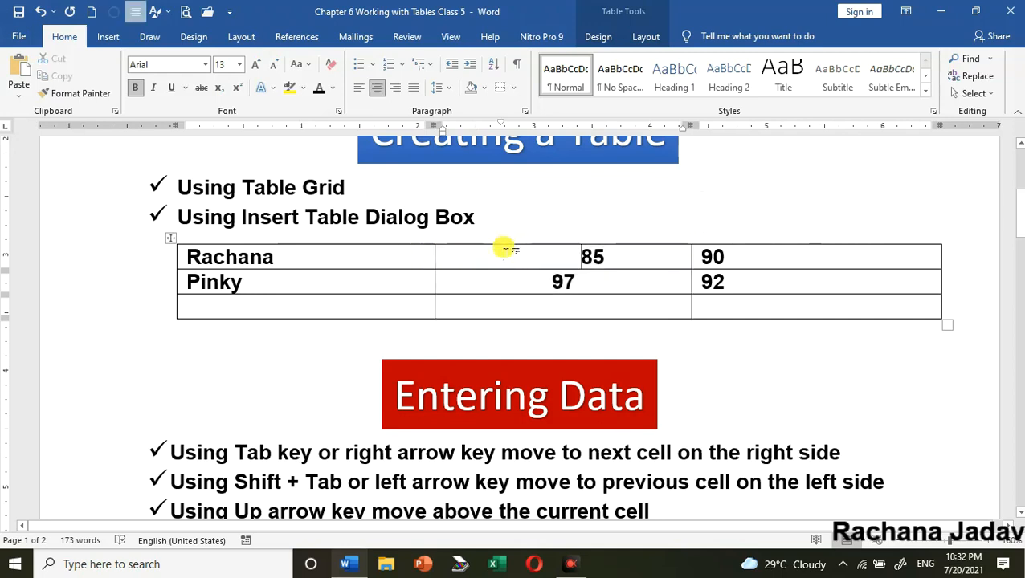
pyautogui.moveTo(514, 255); pyautogui.dragTo(734, 257)
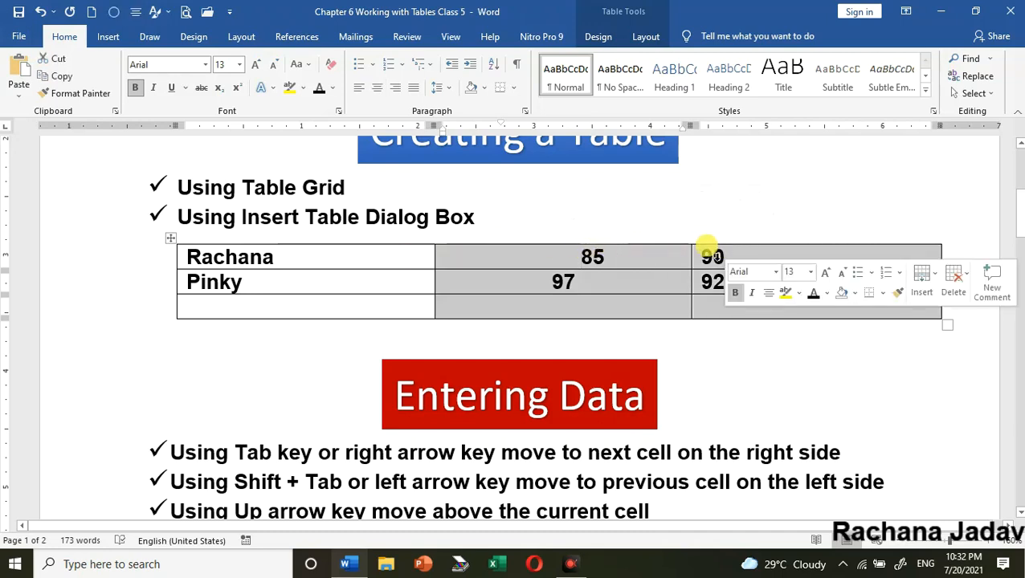
pyautogui.click(503, 256)
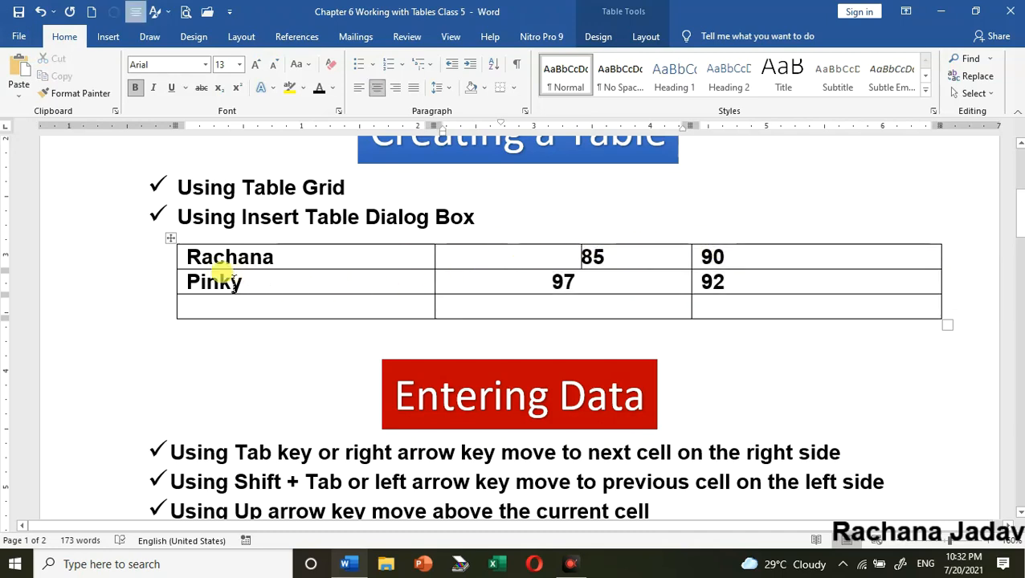
# - Select the table's second row, and then select the entire table
pyautogui.click(240, 323)
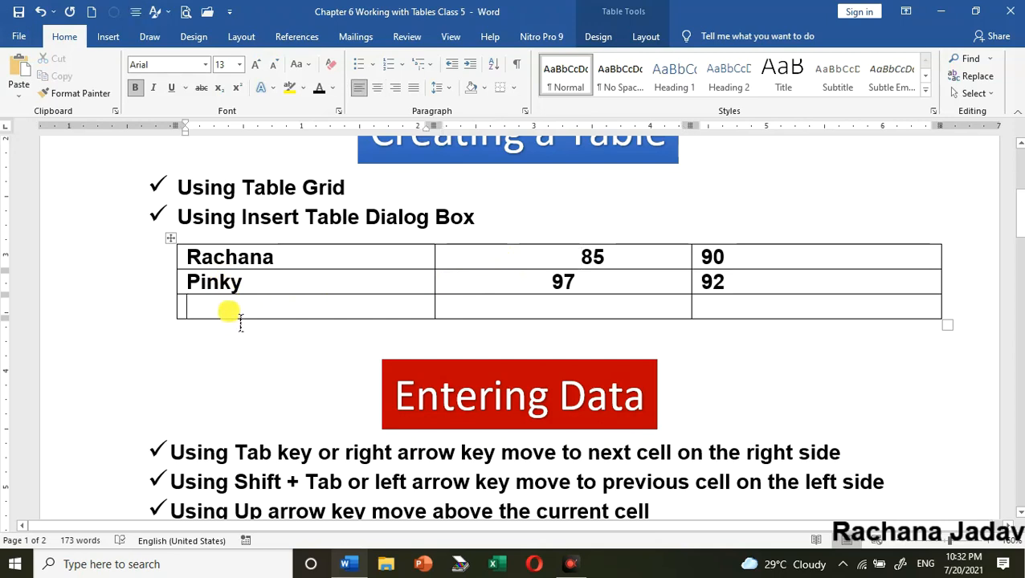
pyautogui.click(164, 290)
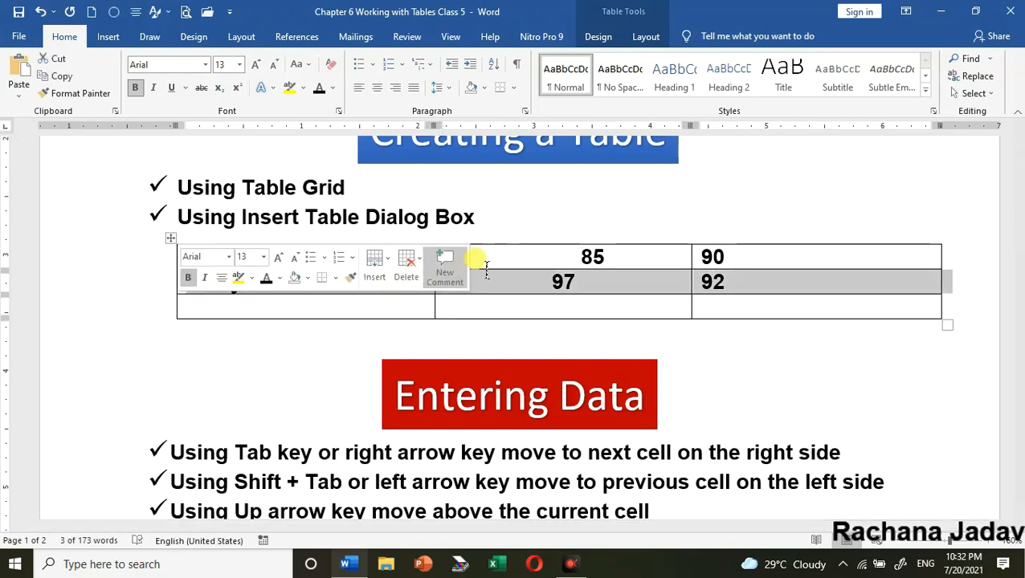
pyautogui.click(171, 241)
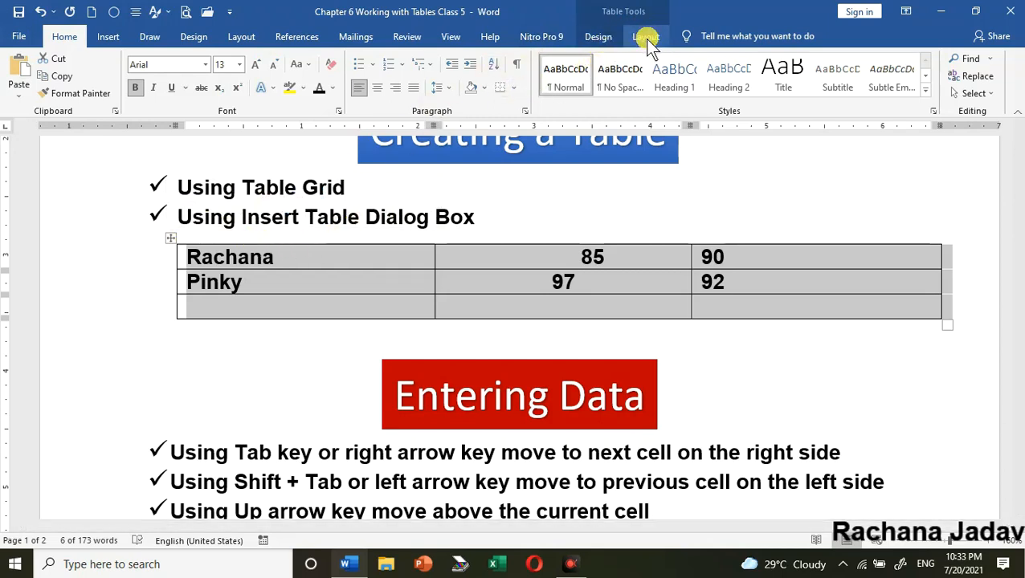
pyautogui.click(320, 265)
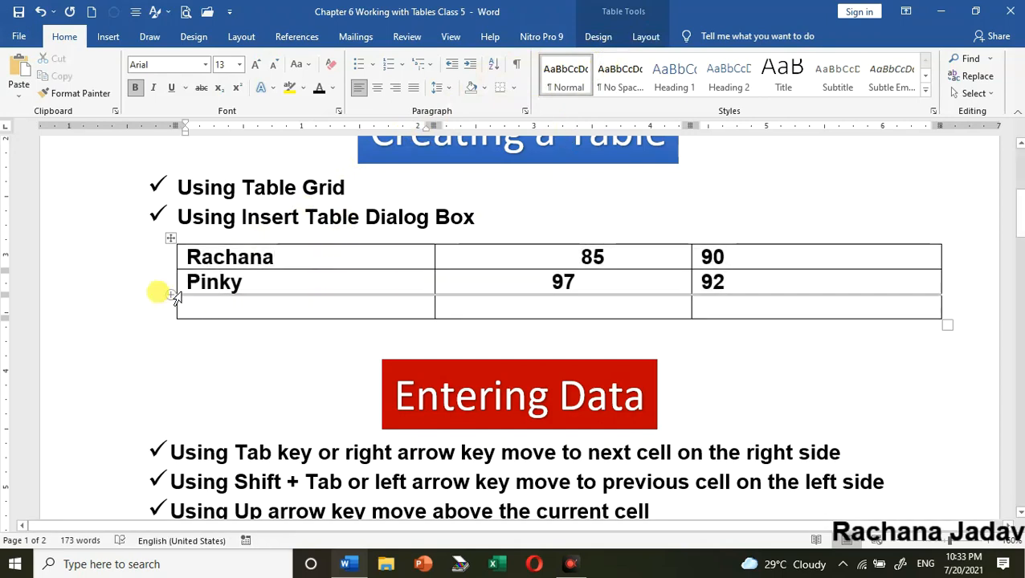
# - Try inserting a blank row above the table's second row, and take the insertion back
pyautogui.click(168, 290)
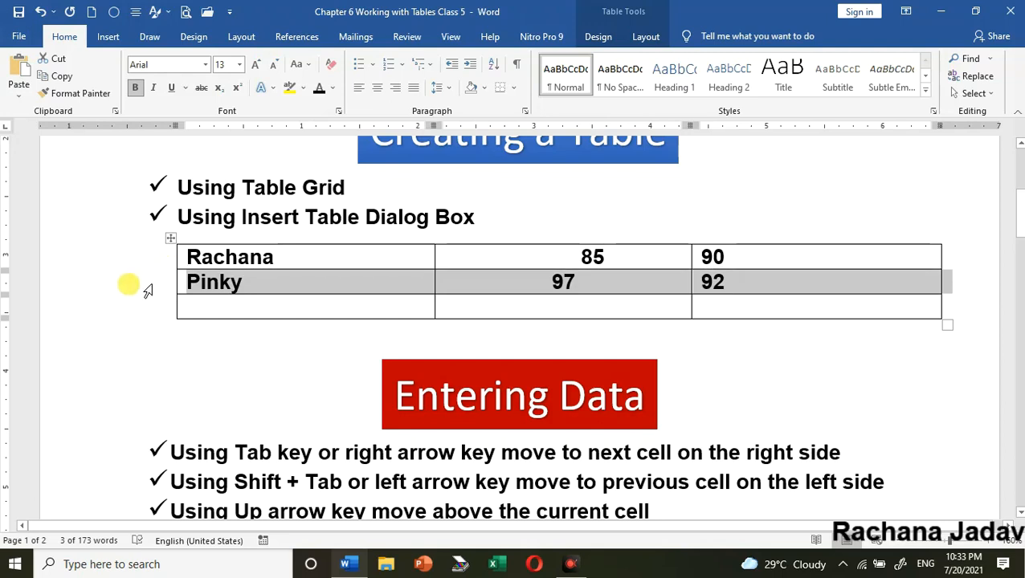
pyautogui.click(646, 37)
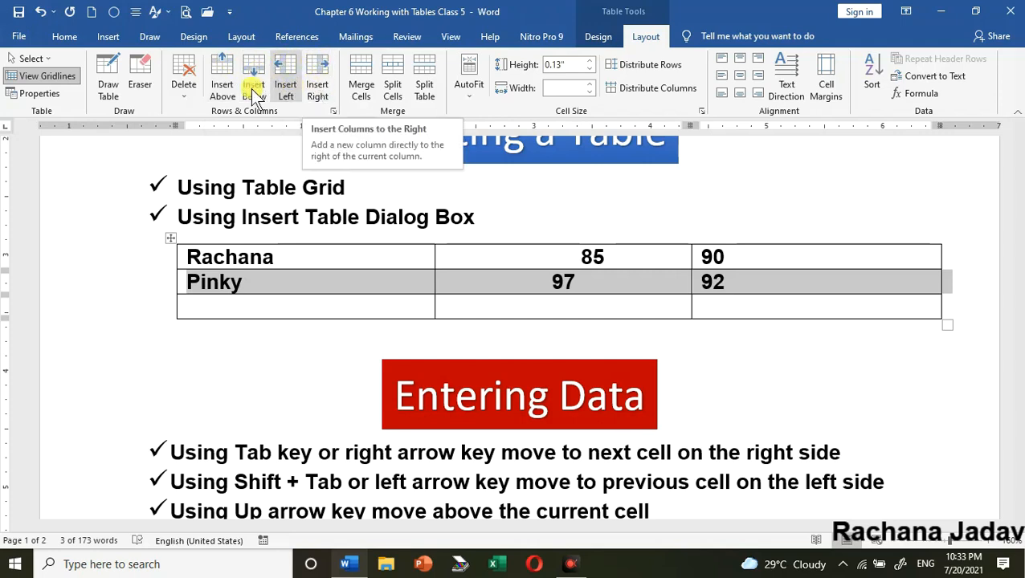
pyautogui.click(222, 95)
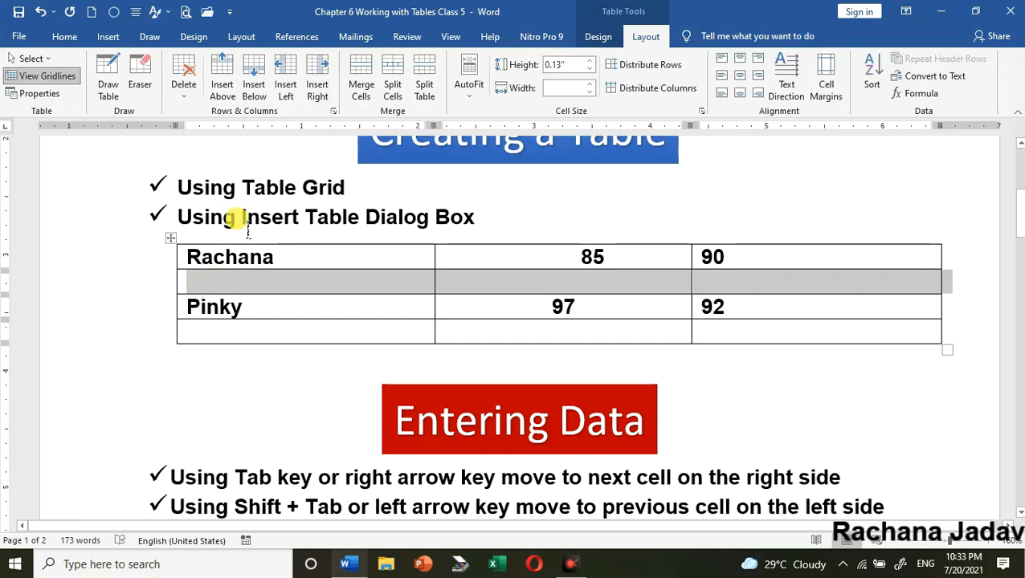
pyautogui.press('BackSpace')
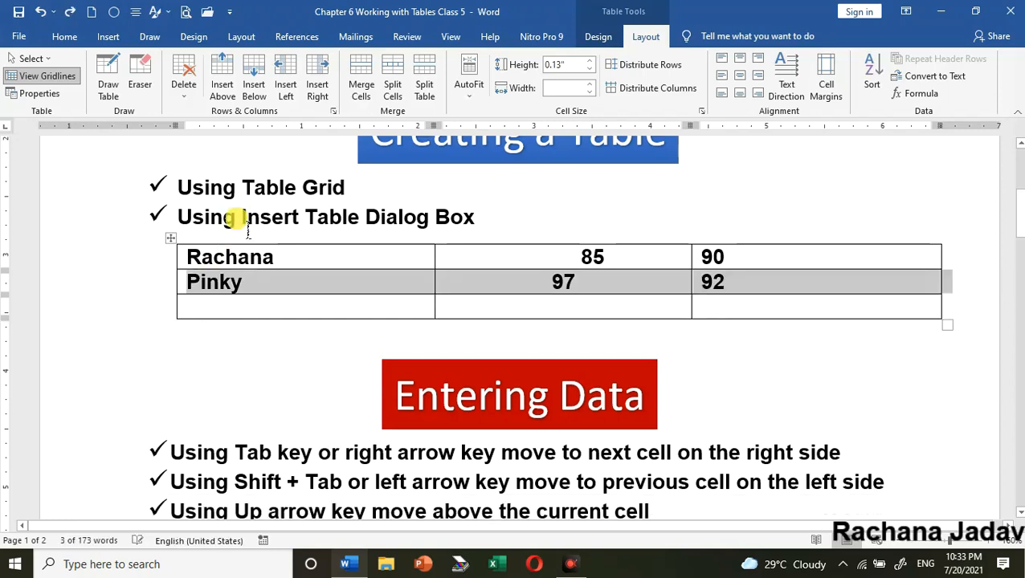
# - Insert a blank row directly below the selected second row of the table
pyautogui.click(254, 90)
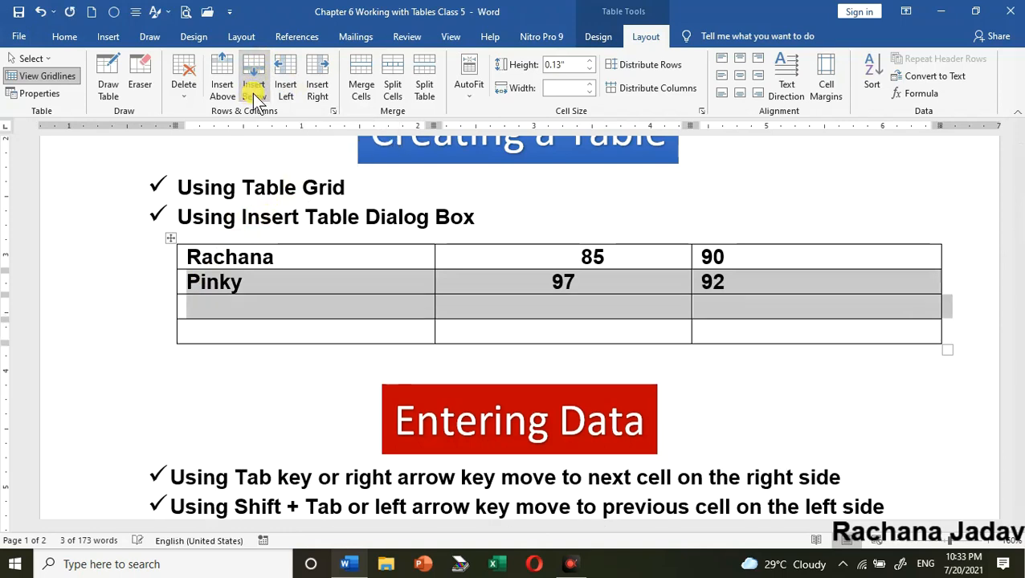
pyautogui.click(210, 310)
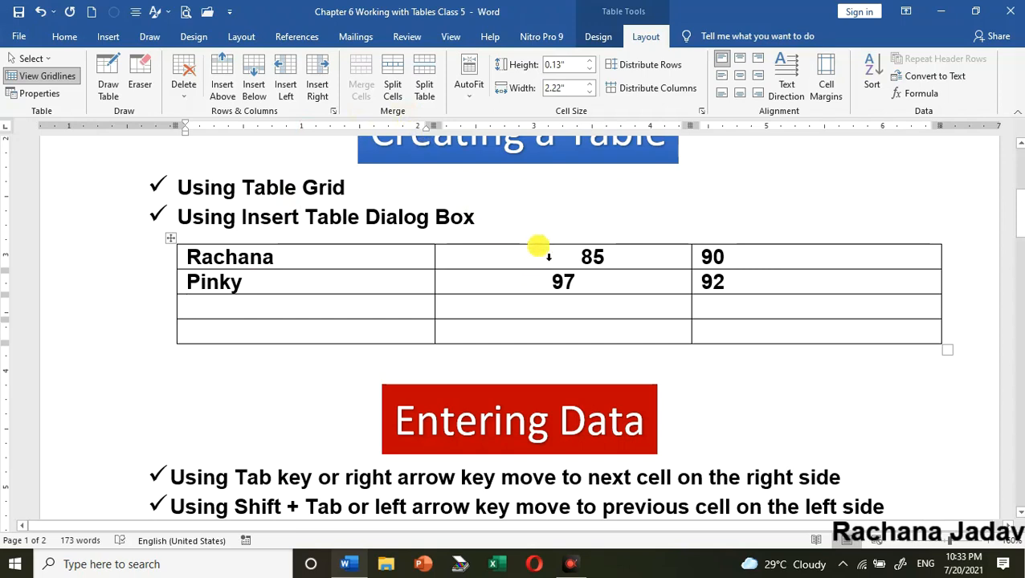
# - Try inserting blank columns to the left of the table's second column, and undo each insertion
pyautogui.click(549, 254)
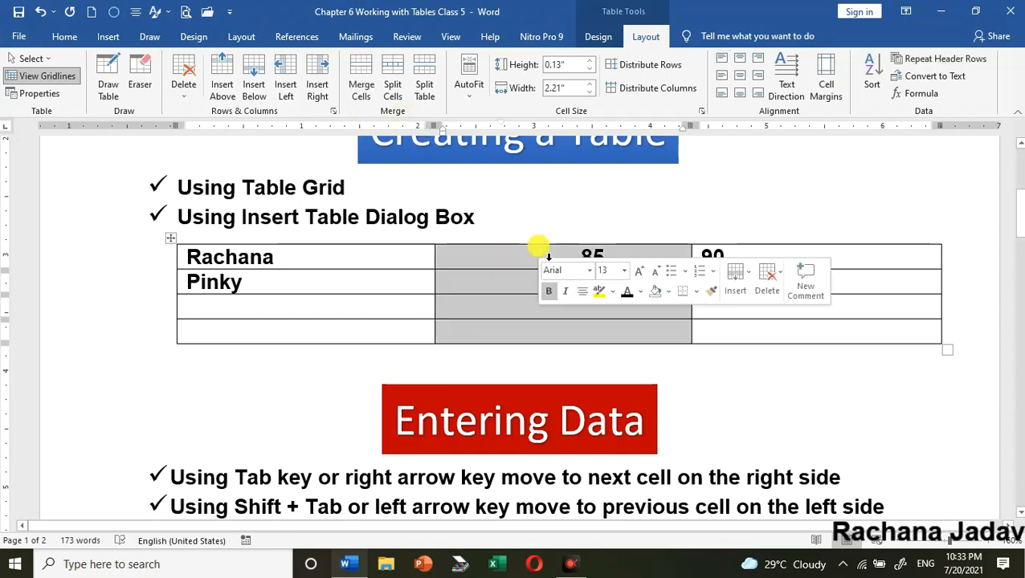
pyautogui.click(286, 93)
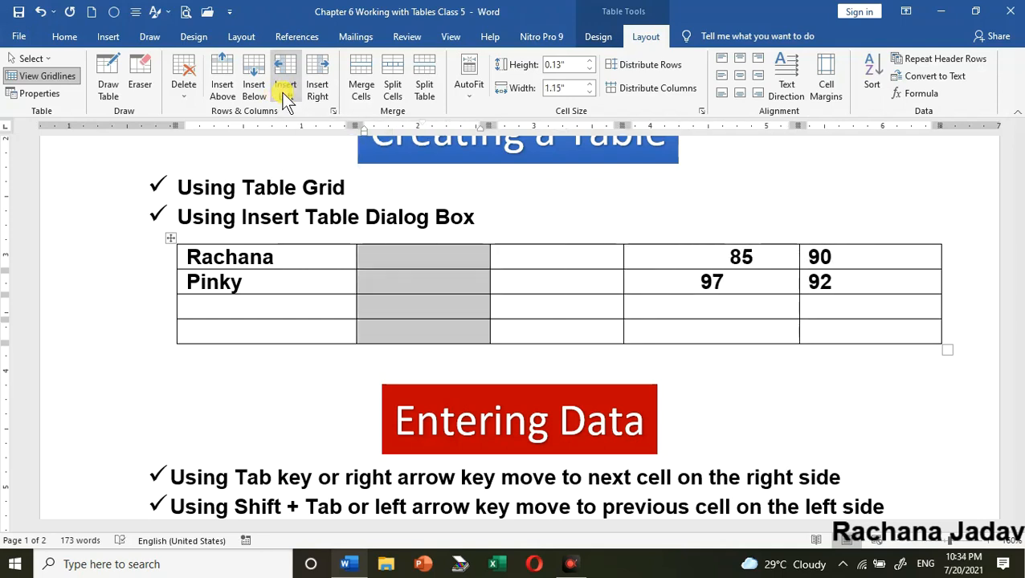
pyautogui.hotkey('ctrl', 'z')
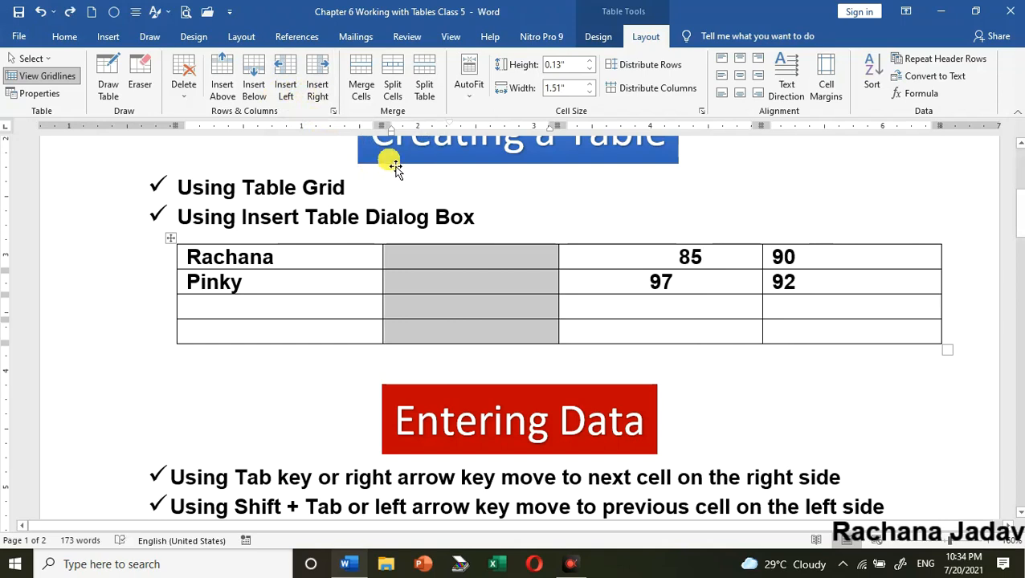
pyautogui.hotkey('ctrl', 'z')
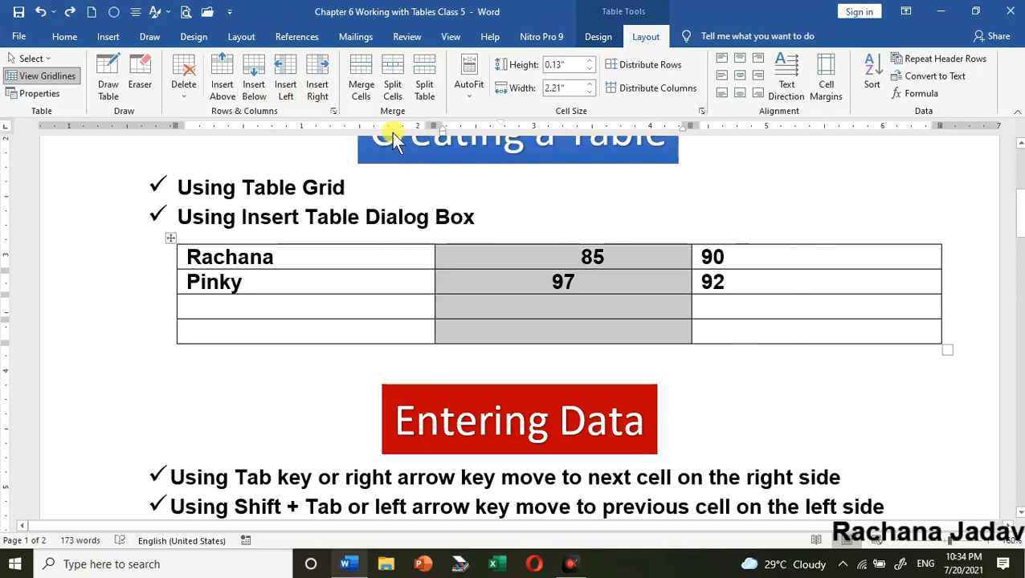
pyautogui.click(289, 95)
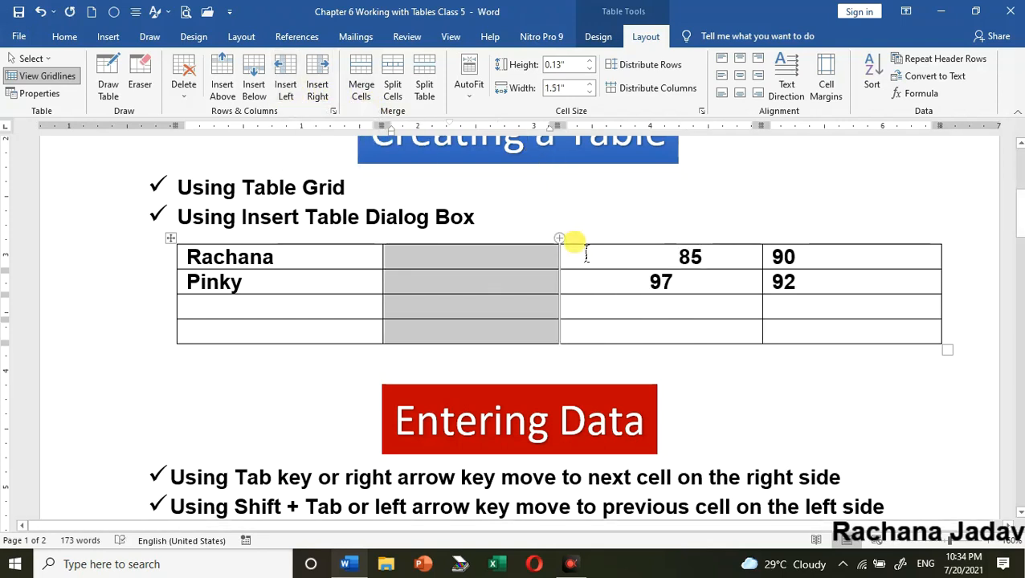
pyautogui.hotkey('ctrl', 'z')
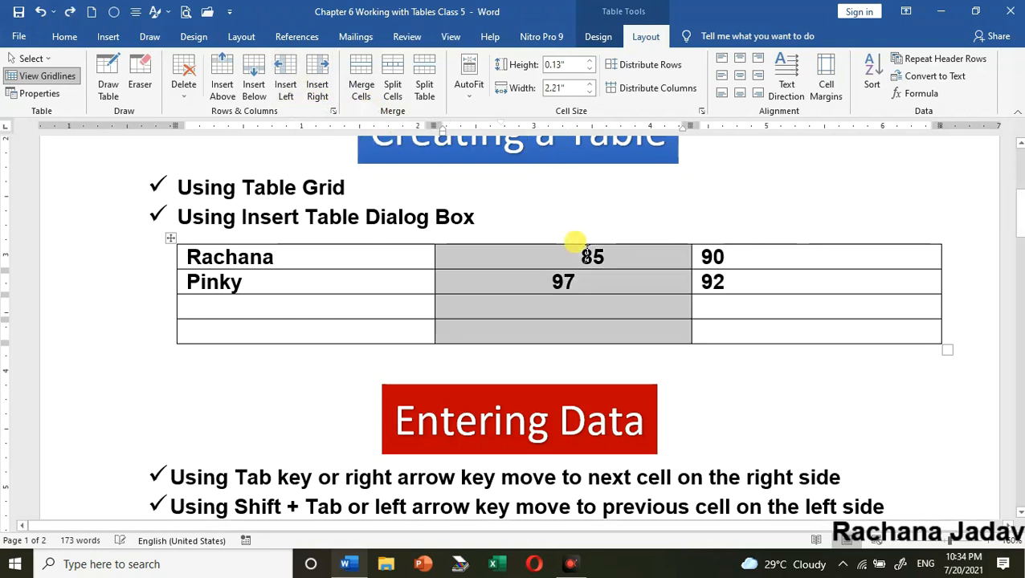
# - Try inserting a blank column to the right of the table's second column, and undo it
pyautogui.click(317, 91)
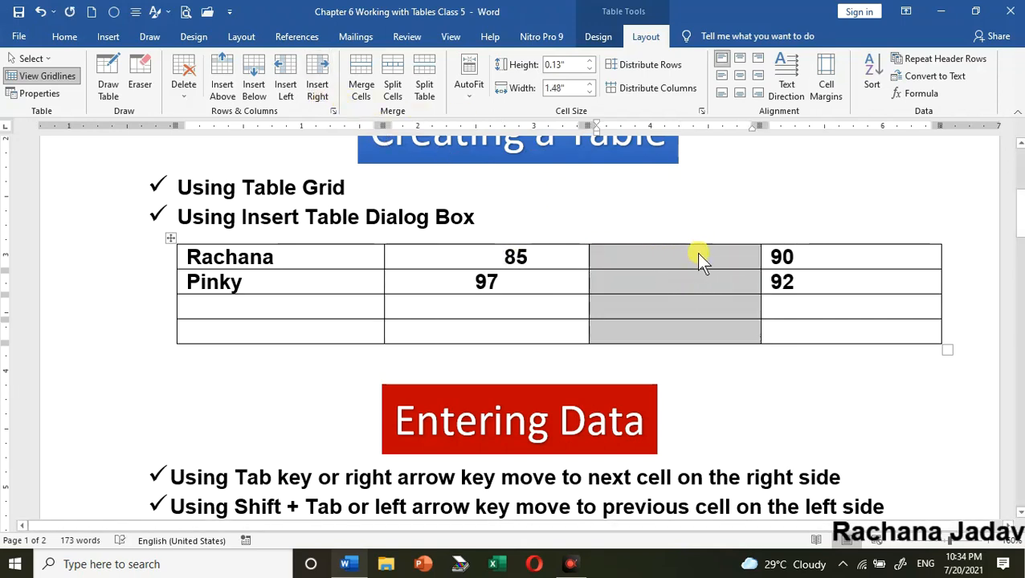
pyautogui.hotkey('ctrl', 'z')
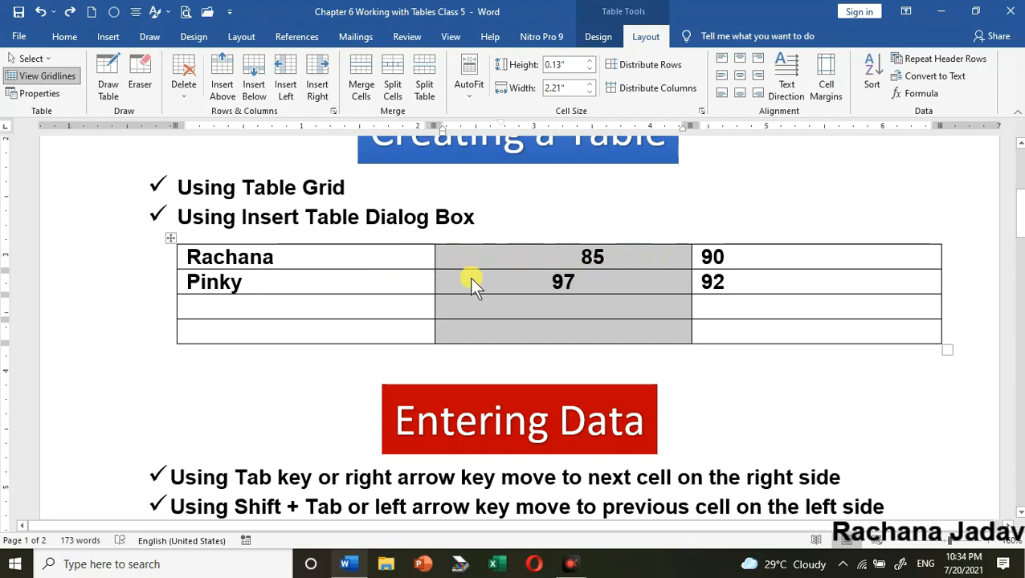
pyautogui.scroll(-3, 519, 277)
pyautogui.scroll(4, 490, 264)
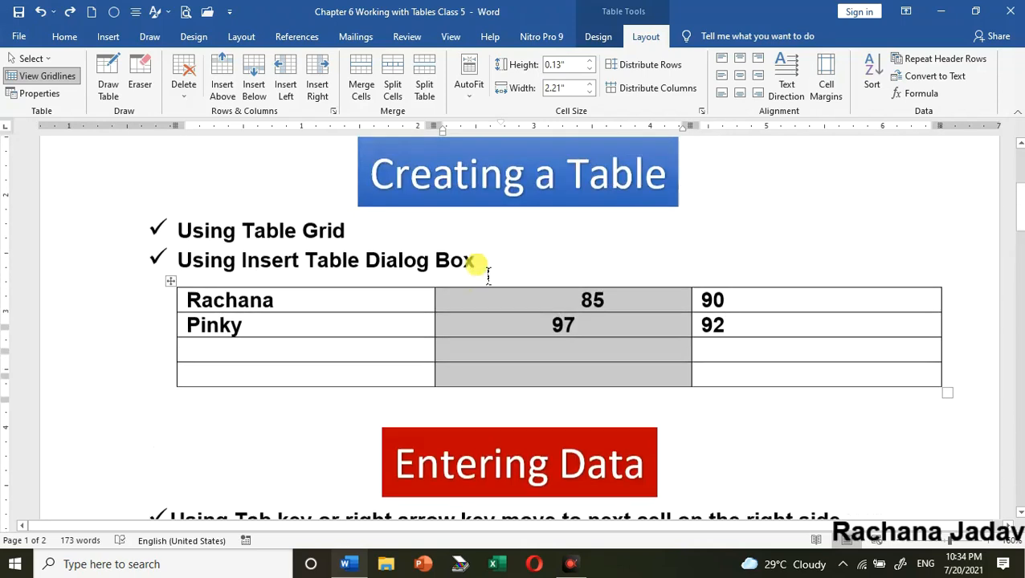
# - Insert a blank row above the table's second row, and delete that new row again
pyautogui.click(168, 347)
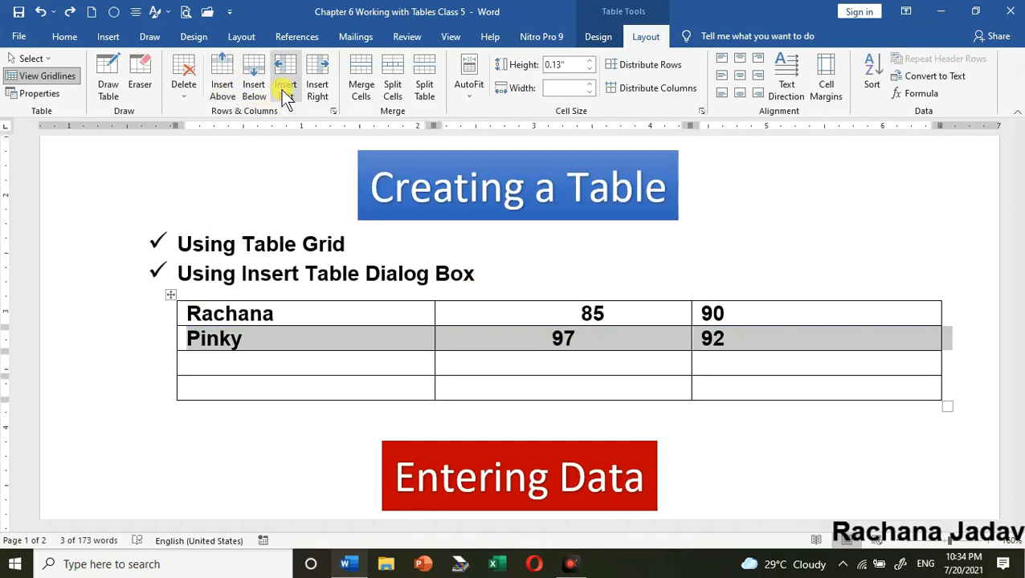
pyautogui.click(223, 90)
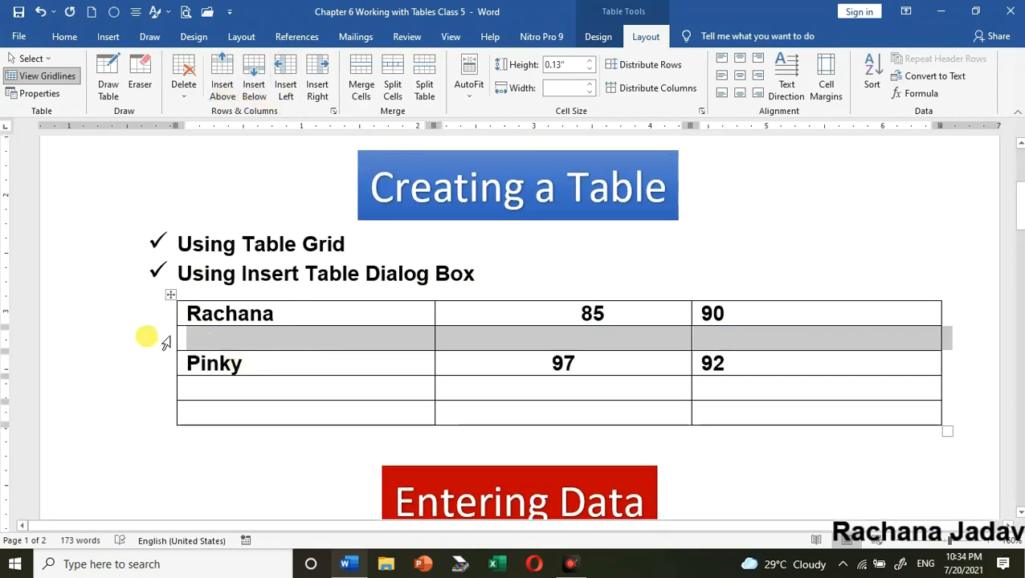
pyautogui.click(183, 89)
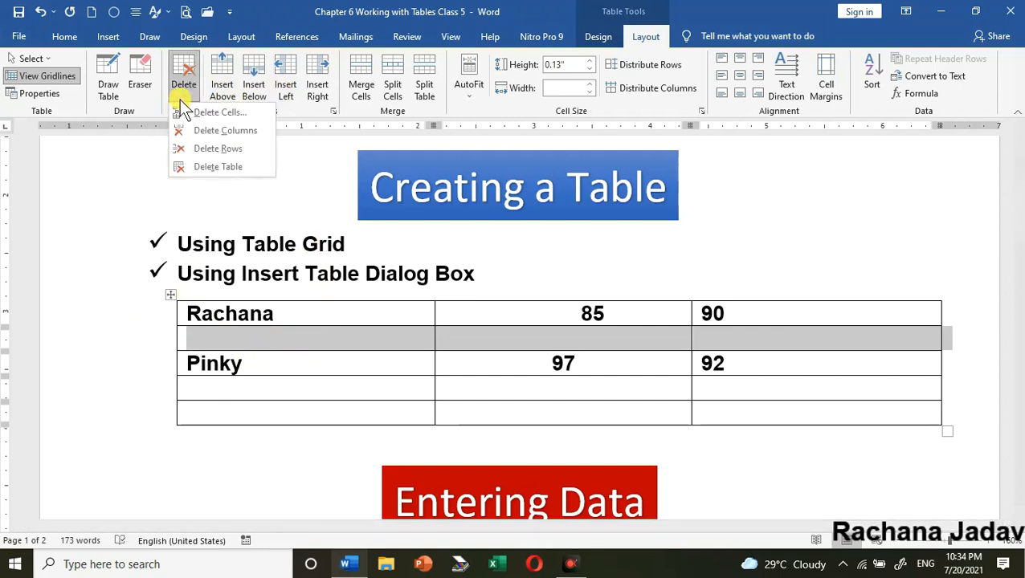
pyautogui.click(203, 151)
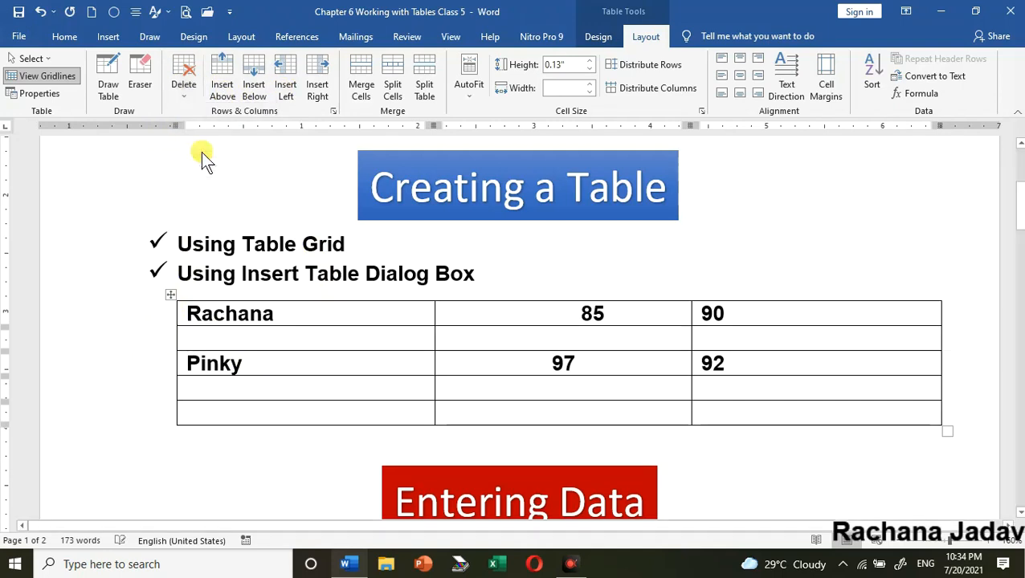
# - Try deleting the table's second column, and undo the deletion
pyautogui.click(488, 304)
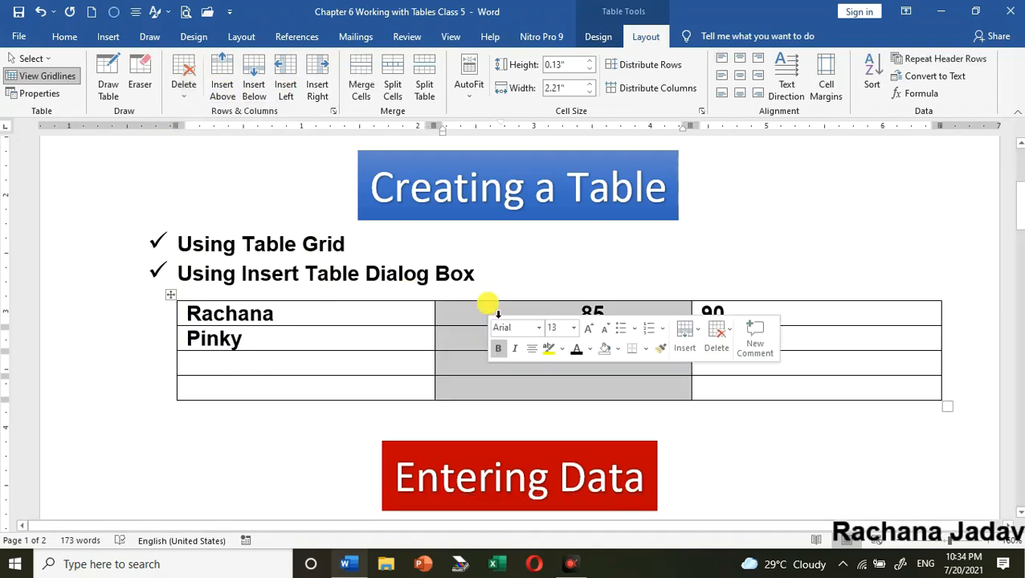
pyautogui.click(193, 99)
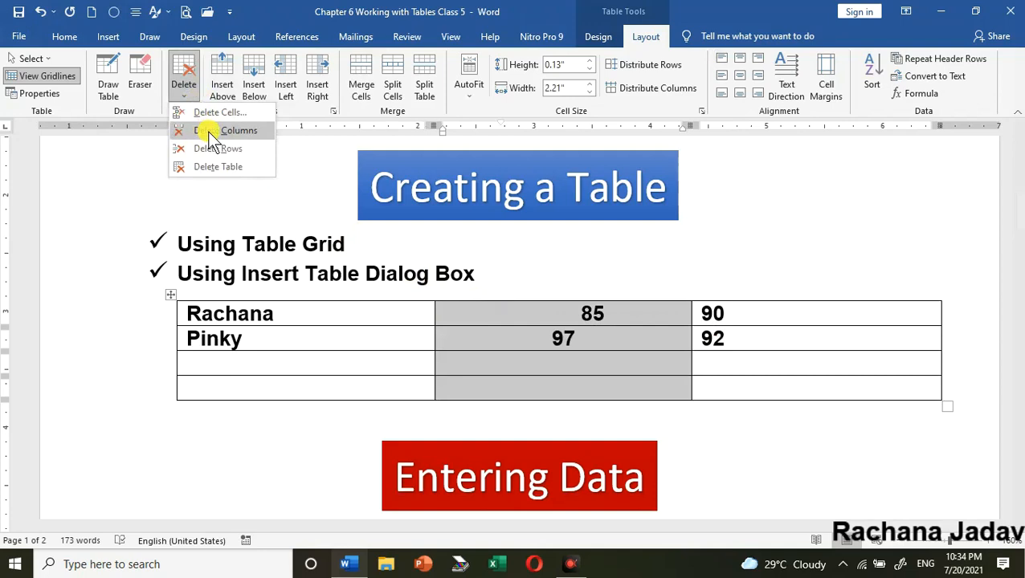
pyautogui.click(210, 135)
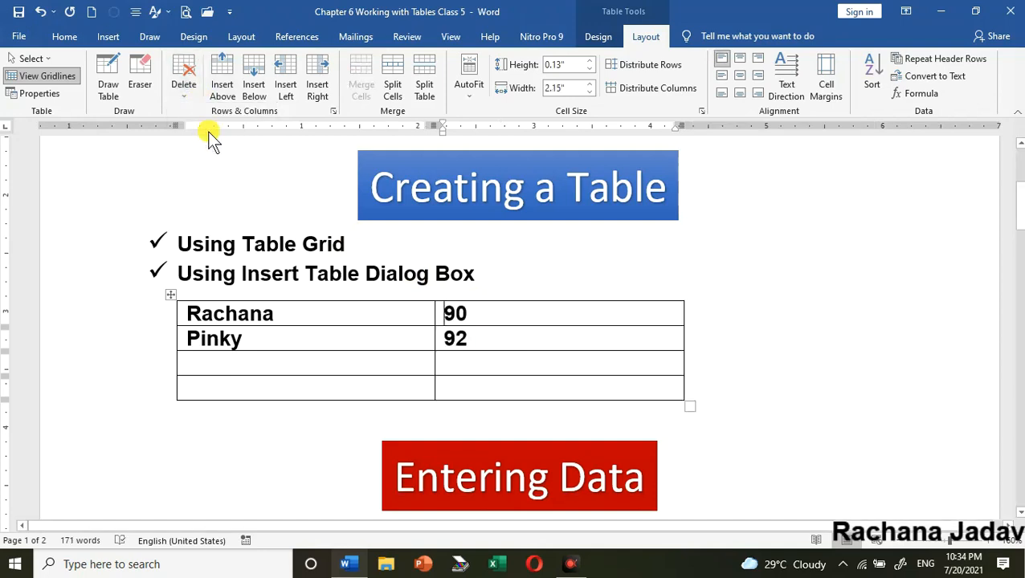
pyautogui.hotkey('ctrl', 'z')
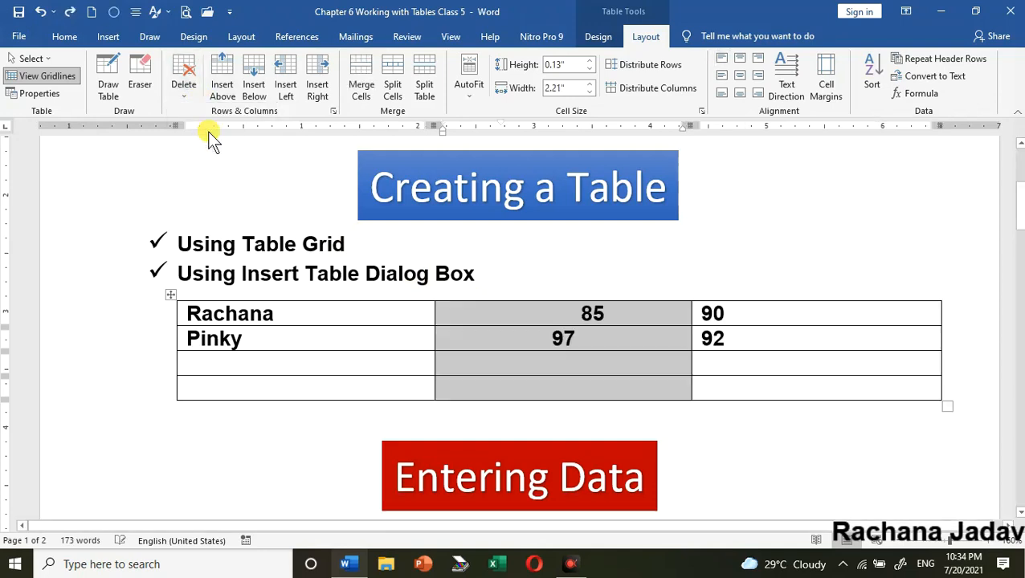
pyautogui.click(516, 349)
# - Go to the Formatting a Table section of the document
pyautogui.scroll(-1, 434, 329)
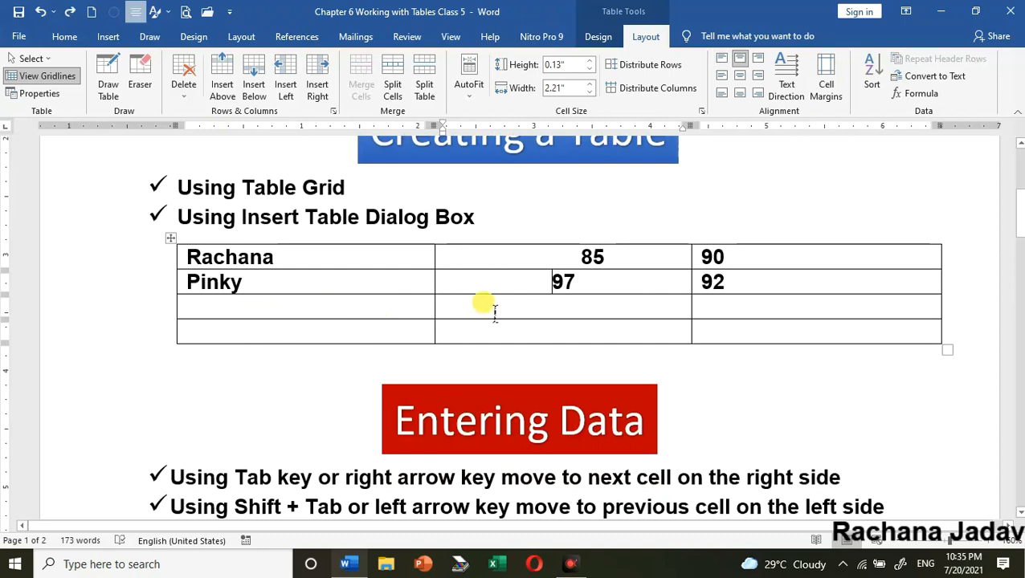
pyautogui.scroll(-5, 492, 310)
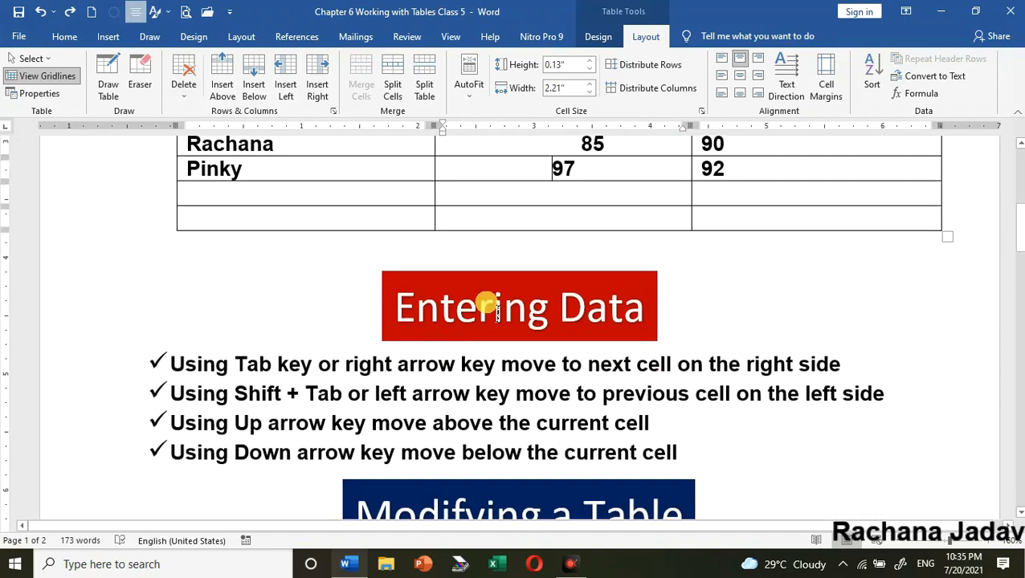
pyautogui.scroll(-6, 457, 350)
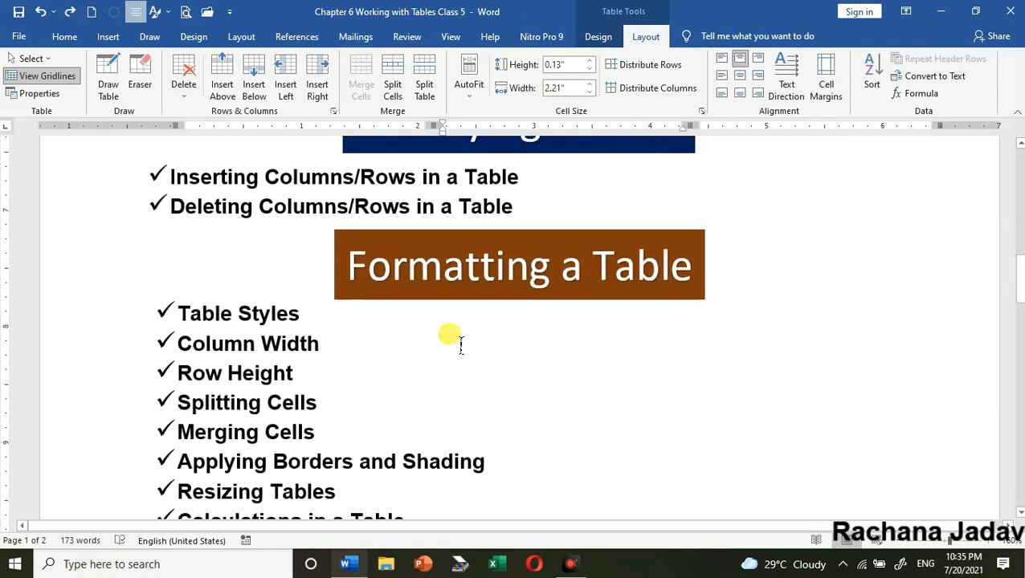
# - Try the grid table style with a black header row and grey banded rows on the whole table, and undo it
pyautogui.scroll(14, 454, 338)
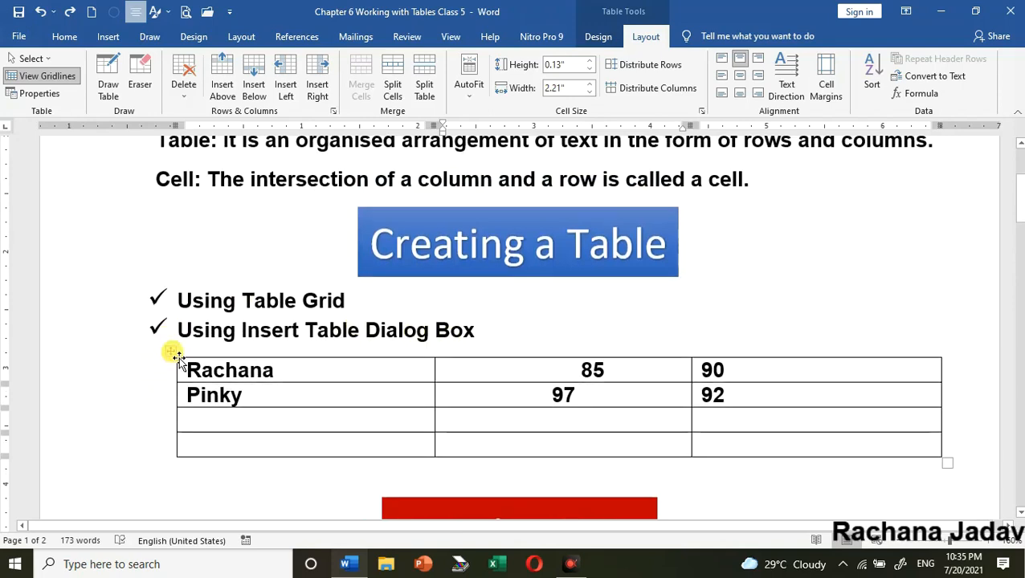
pyautogui.click(171, 352)
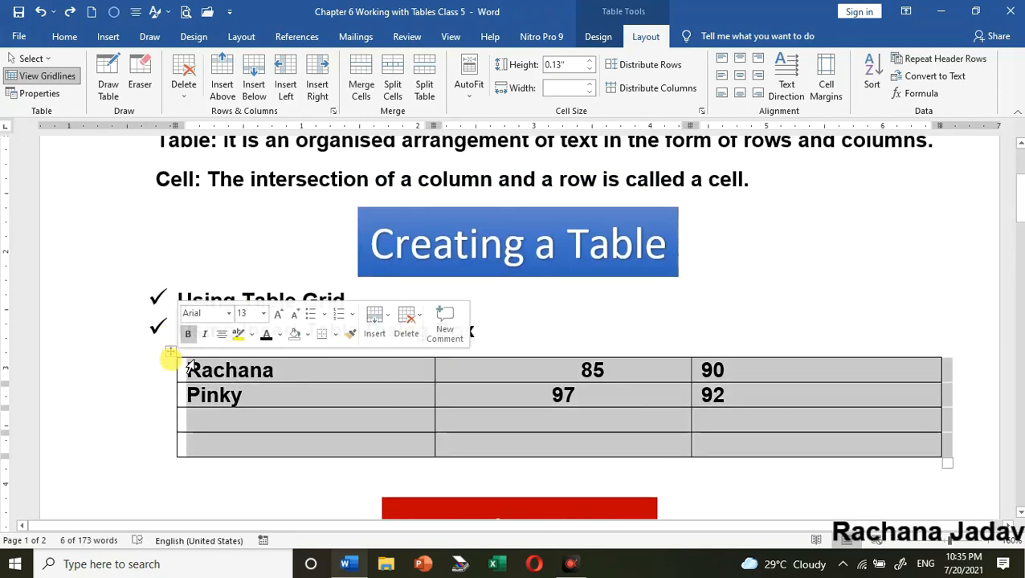
pyautogui.click(601, 37)
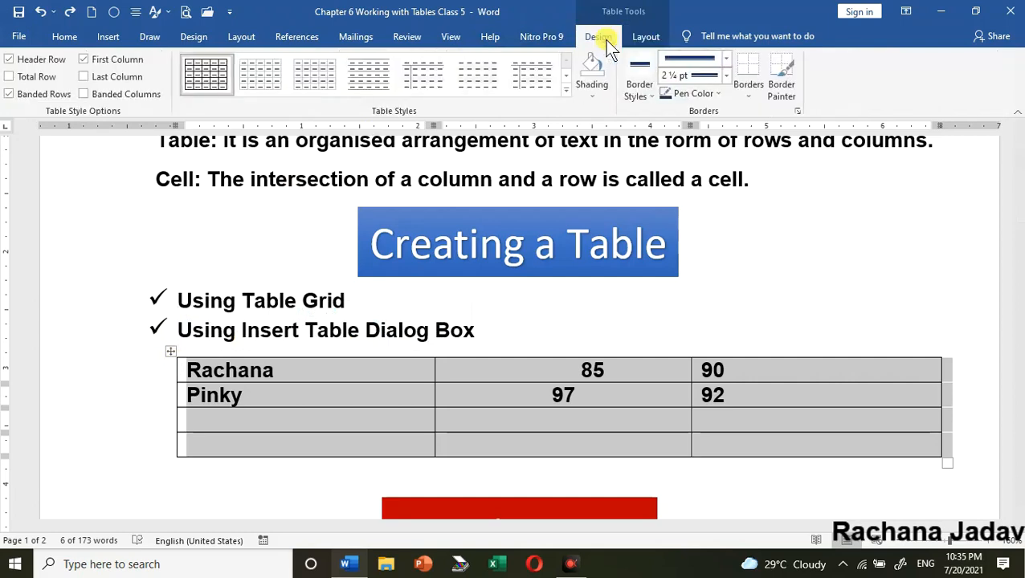
pyautogui.click(566, 96)
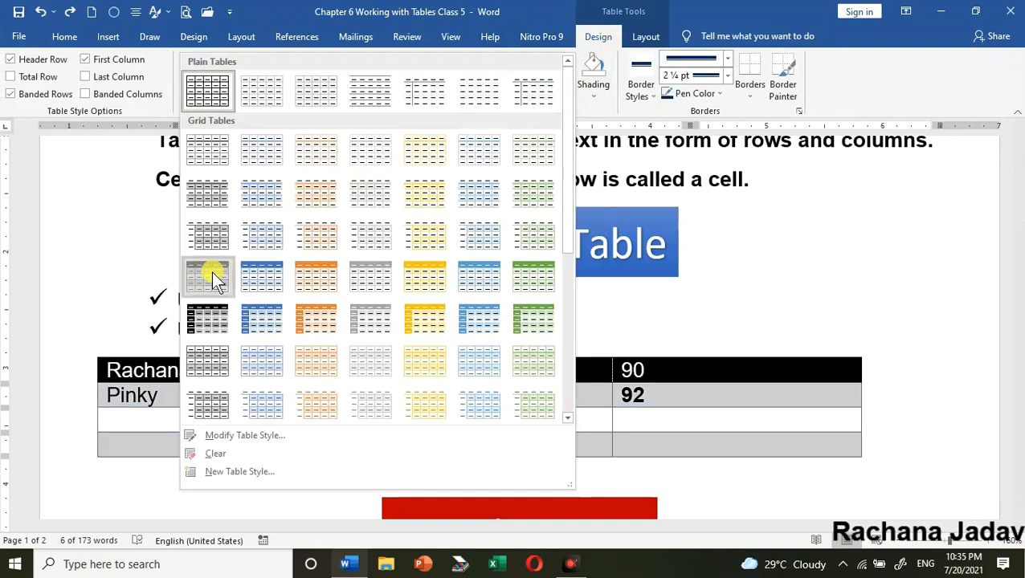
pyautogui.click(210, 272)
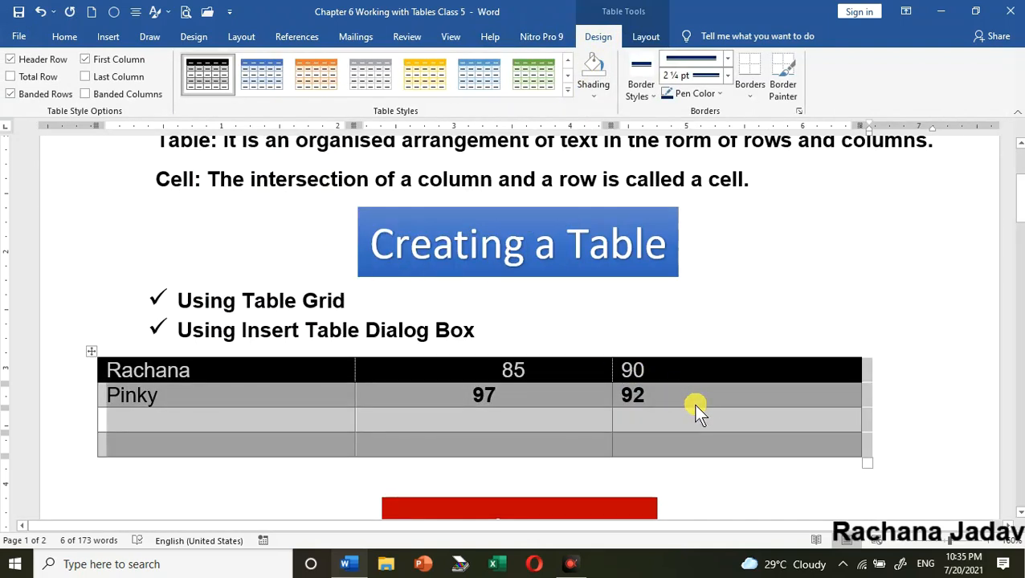
pyautogui.click(288, 427)
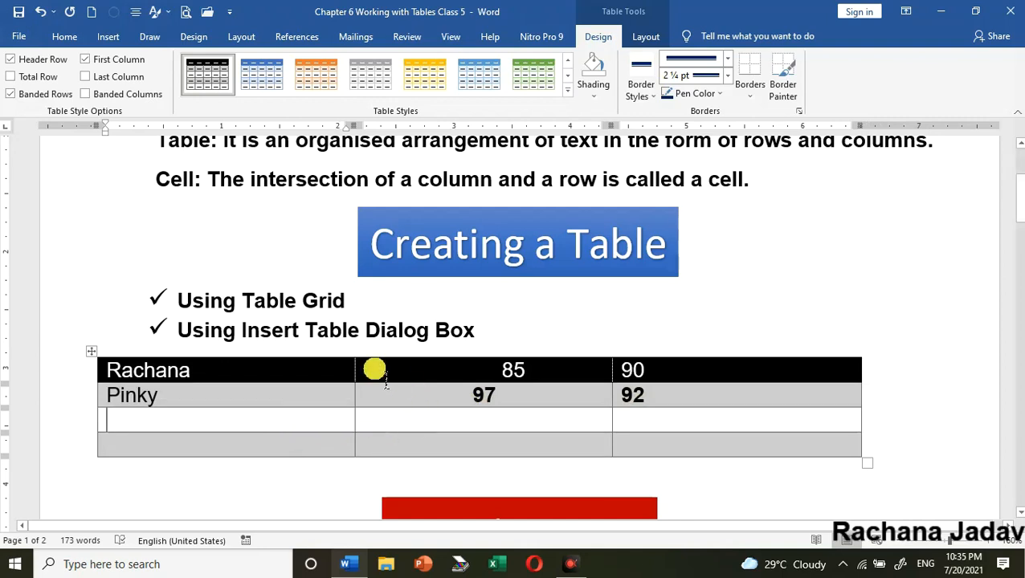
pyautogui.click(93, 353)
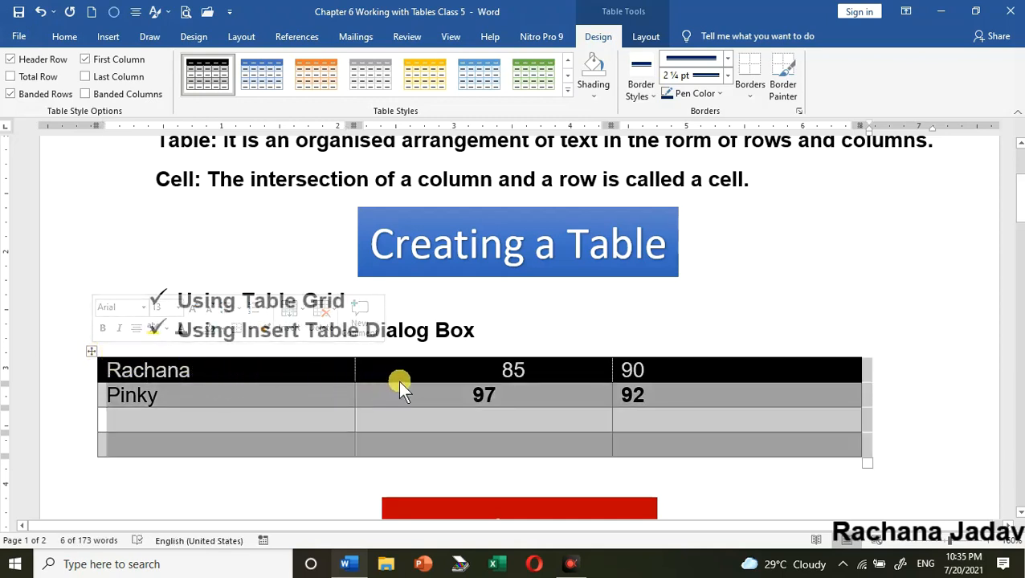
pyautogui.hotkey('ctrl', 'z')
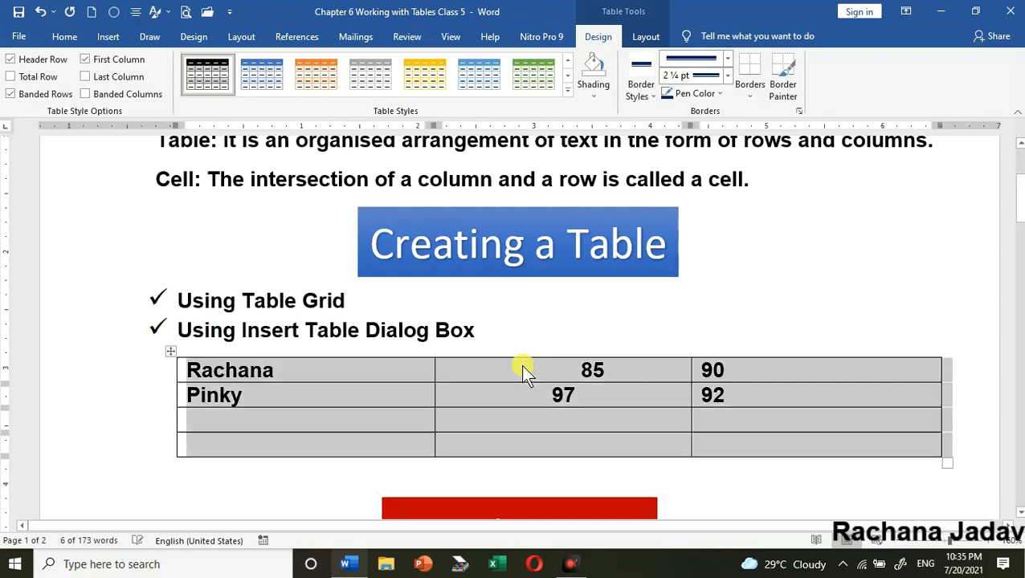
pyautogui.click(269, 416)
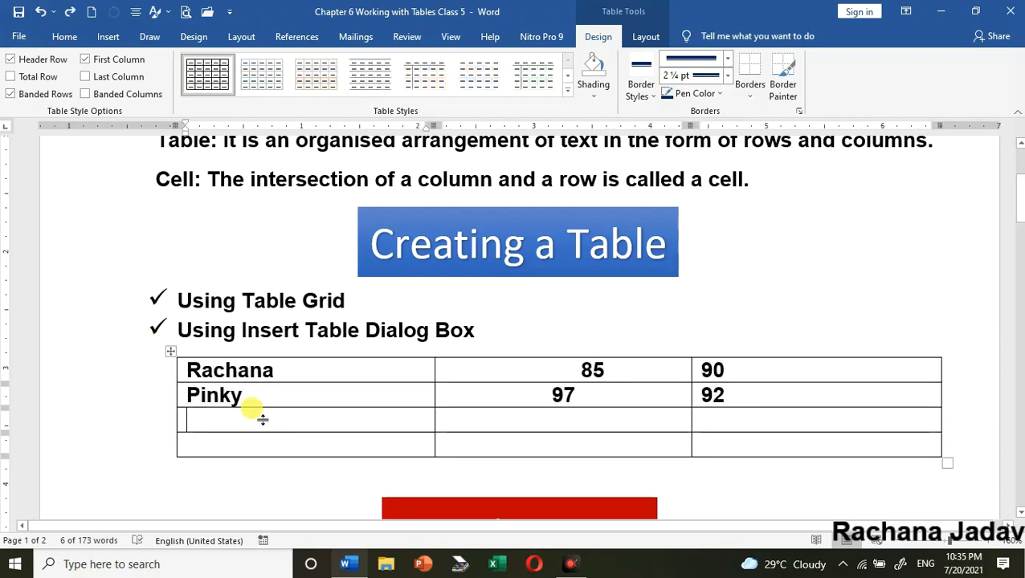
# - Increase the height of the table's second row to 0.7"
pyautogui.click(168, 398)
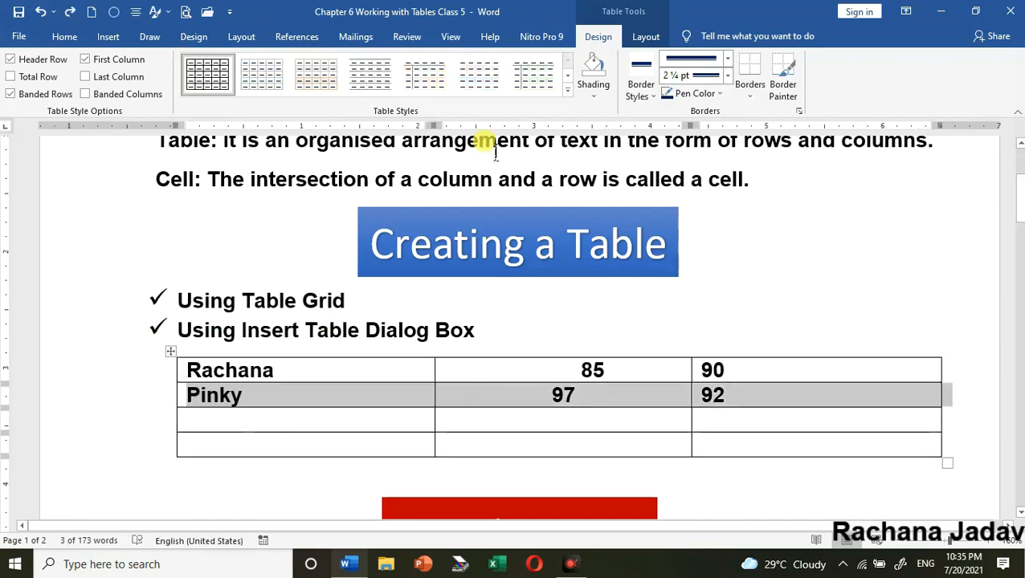
pyautogui.click(644, 36)
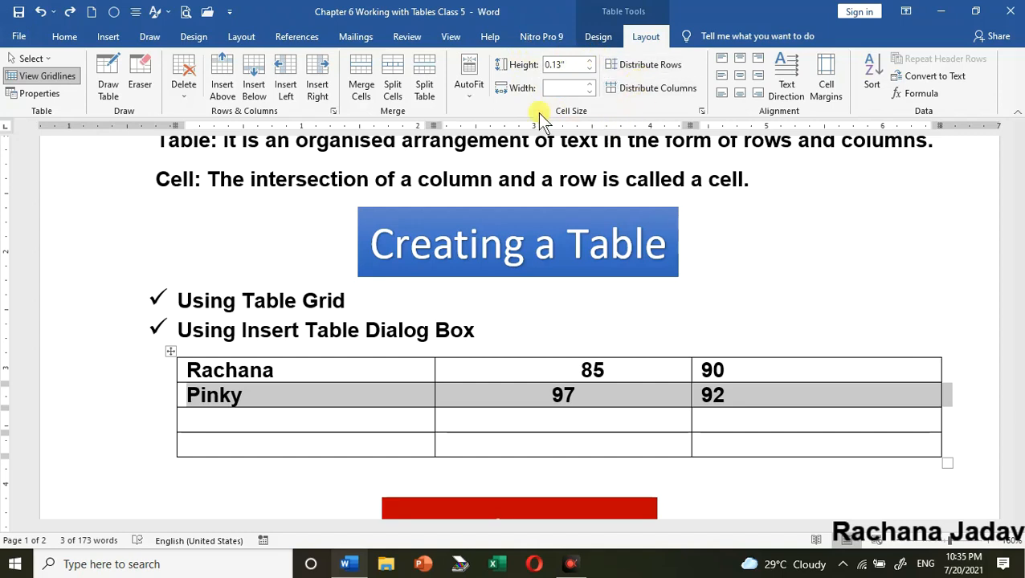
pyautogui.click(588, 61)
pyautogui.click(588, 61)
pyautogui.click(588, 62)
pyautogui.click(589, 61)
pyautogui.click(588, 61)
pyautogui.click(589, 61)
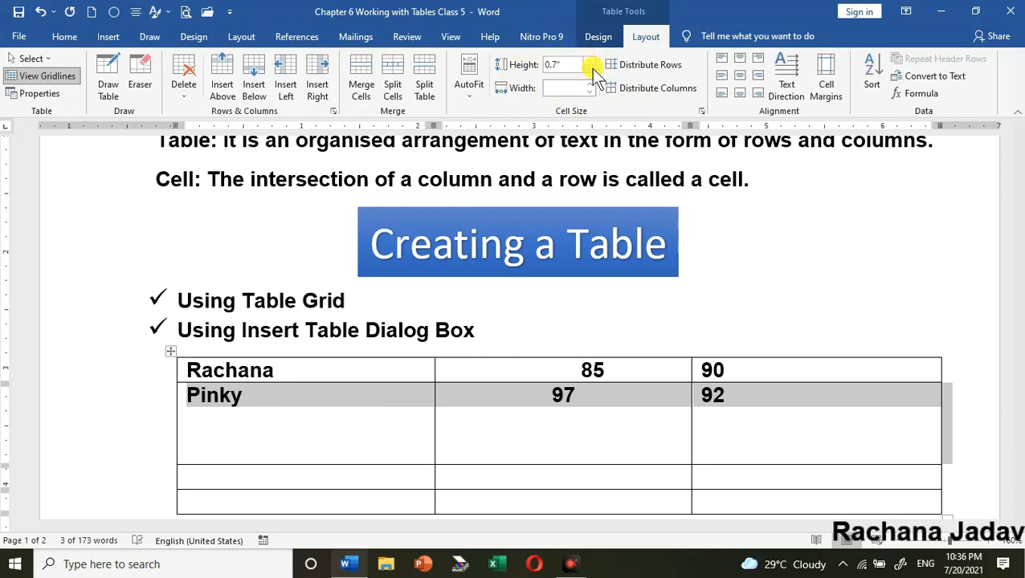
# - Set the height of the table's second row to 0.2"
pyautogui.click(592, 69)
pyautogui.click(591, 69)
pyautogui.click(591, 69)
pyautogui.click(591, 69)
pyautogui.click(591, 69)
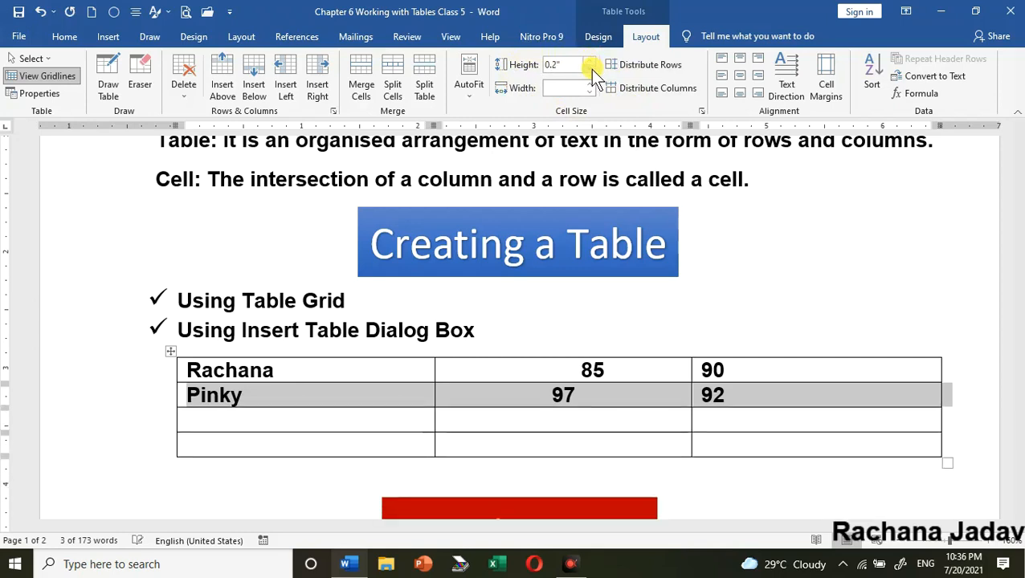
# - Narrow the table's second column to a width of 1.2"
pyautogui.click(490, 362)
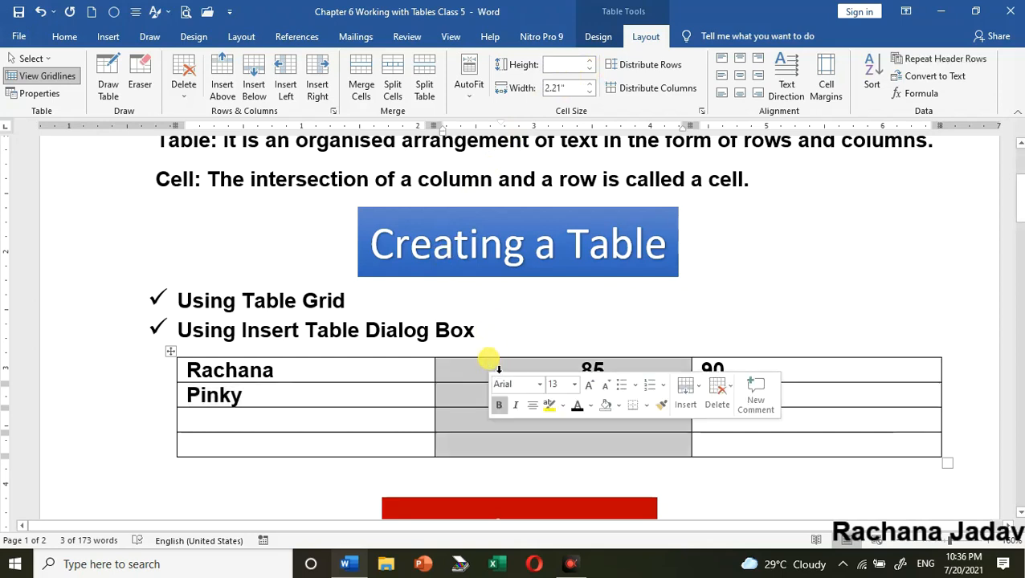
pyautogui.click(590, 93)
pyautogui.click(590, 93)
pyautogui.click(590, 93)
pyautogui.click(591, 93)
pyautogui.click(590, 94)
pyautogui.click(589, 93)
pyautogui.click(588, 93)
pyautogui.click(589, 93)
pyautogui.click(589, 93)
pyautogui.click(589, 93)
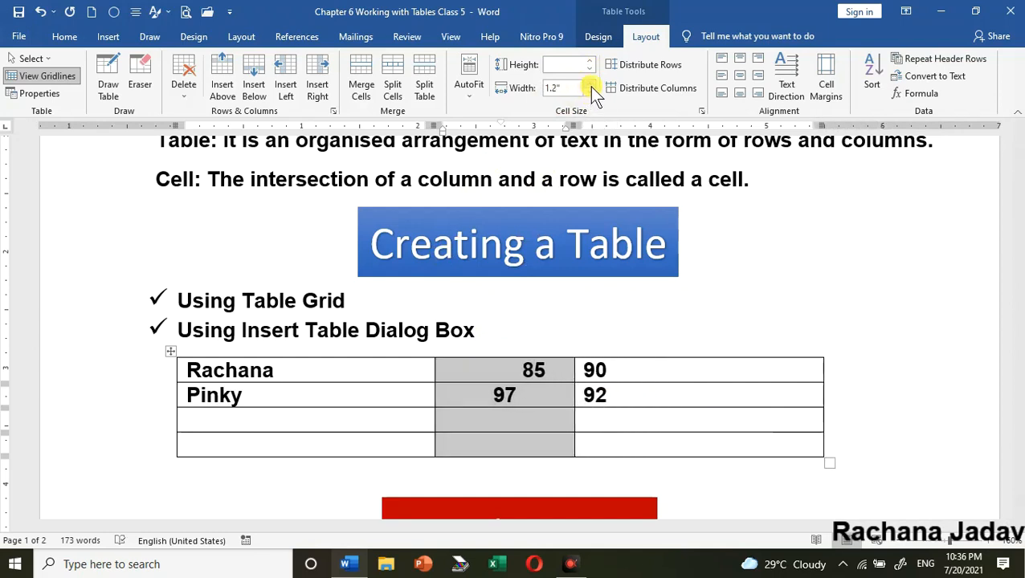
# - Set the width of the table's second column to 1.8"
pyautogui.click(590, 85)
pyautogui.click(590, 86)
pyautogui.click(590, 85)
pyautogui.click(590, 85)
pyautogui.click(589, 85)
pyautogui.click(589, 85)
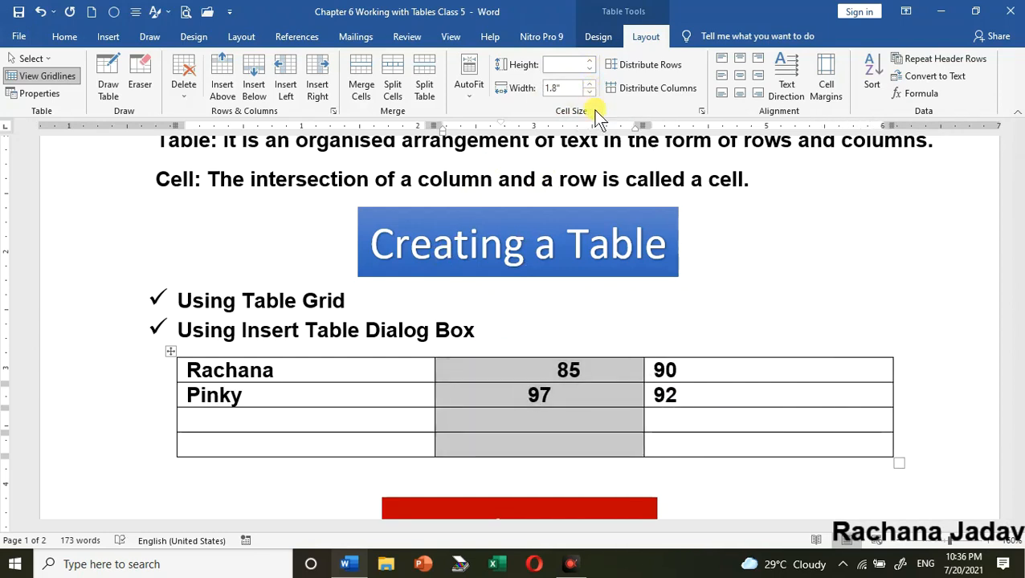
# - Distribute the columns of the whole table evenly so they share the same width
pyautogui.click(657, 90)
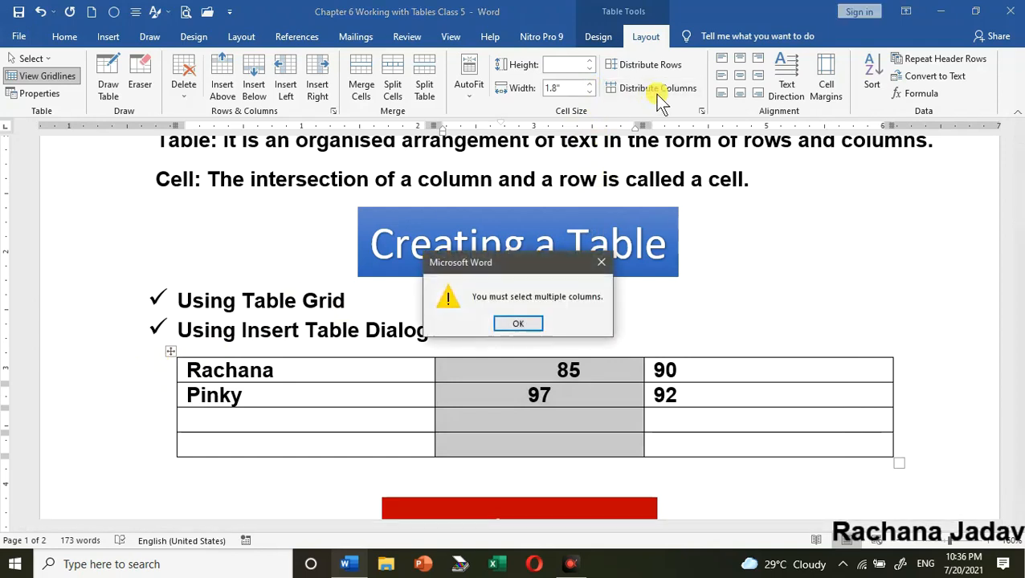
pyautogui.click(518, 323)
pyautogui.click(170, 351)
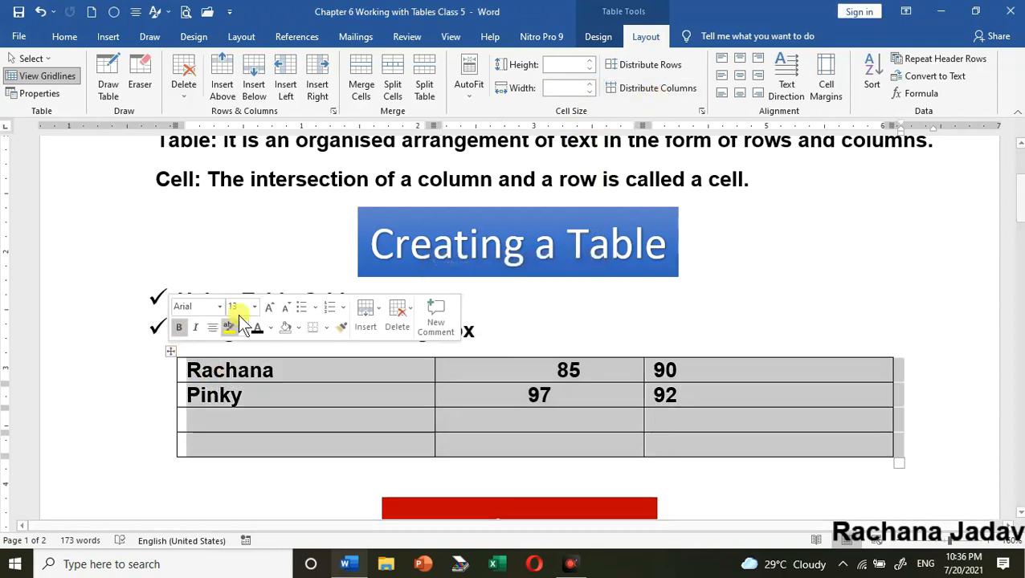
pyautogui.click(666, 83)
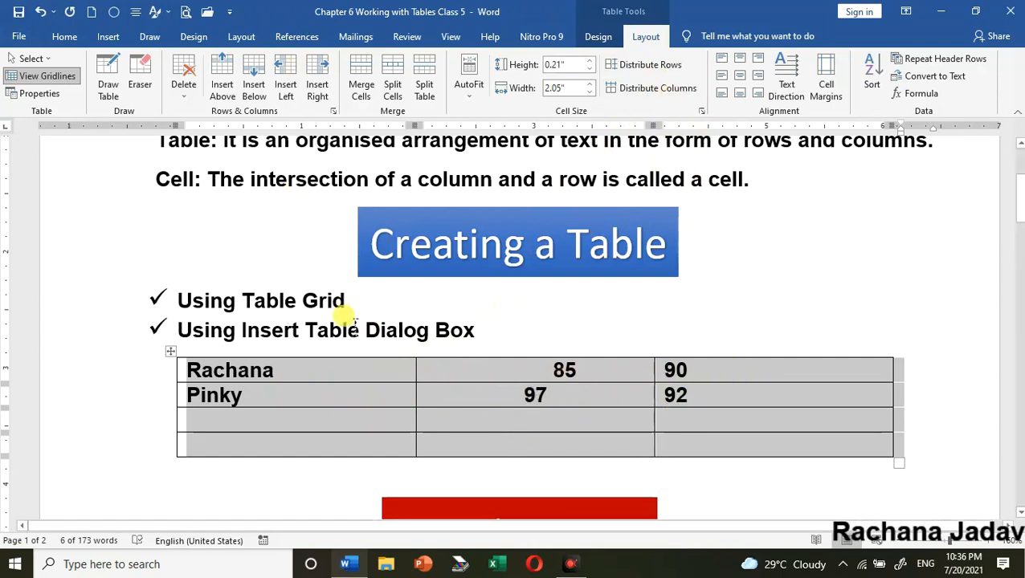
# - Try splitting the first cell of the third row into 2 columns and 1 row, and undo the split
pyautogui.click(315, 402)
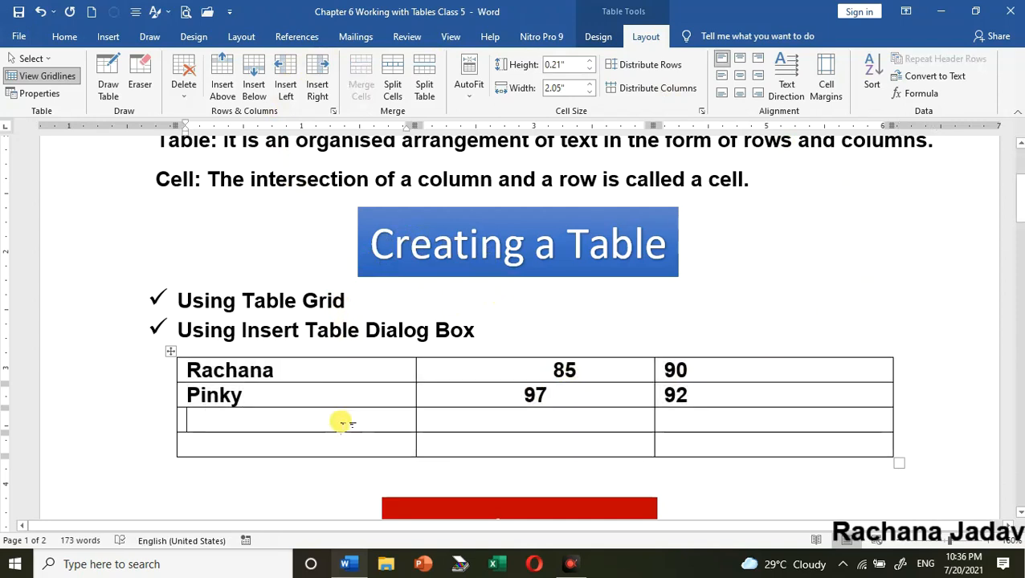
pyautogui.click(342, 423)
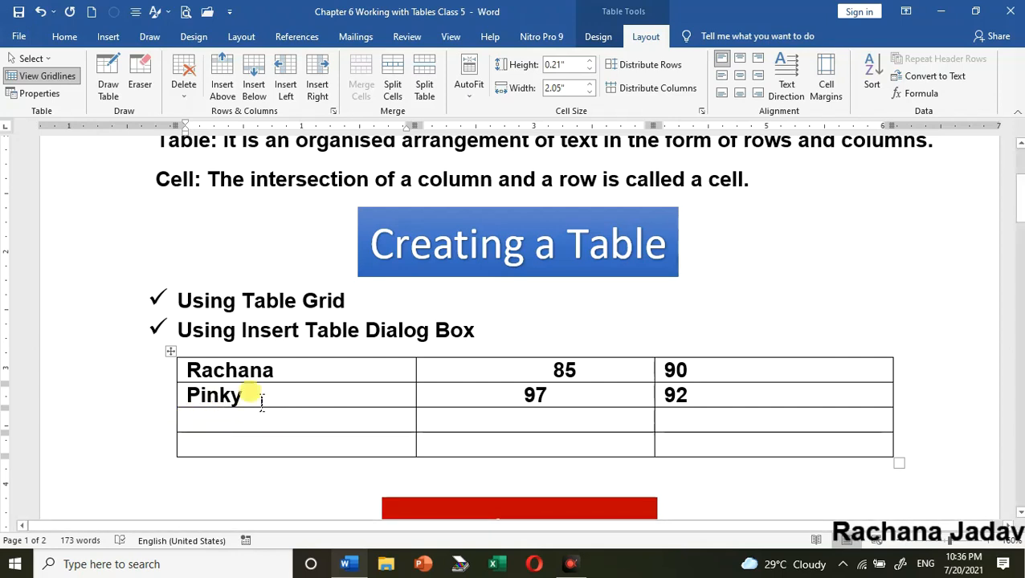
pyautogui.click(394, 95)
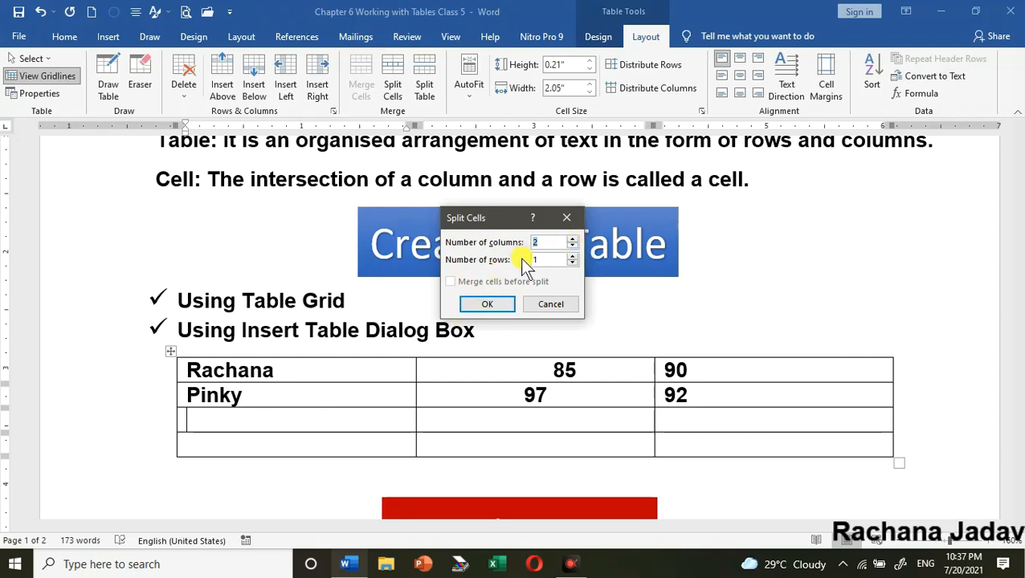
pyautogui.click(494, 307)
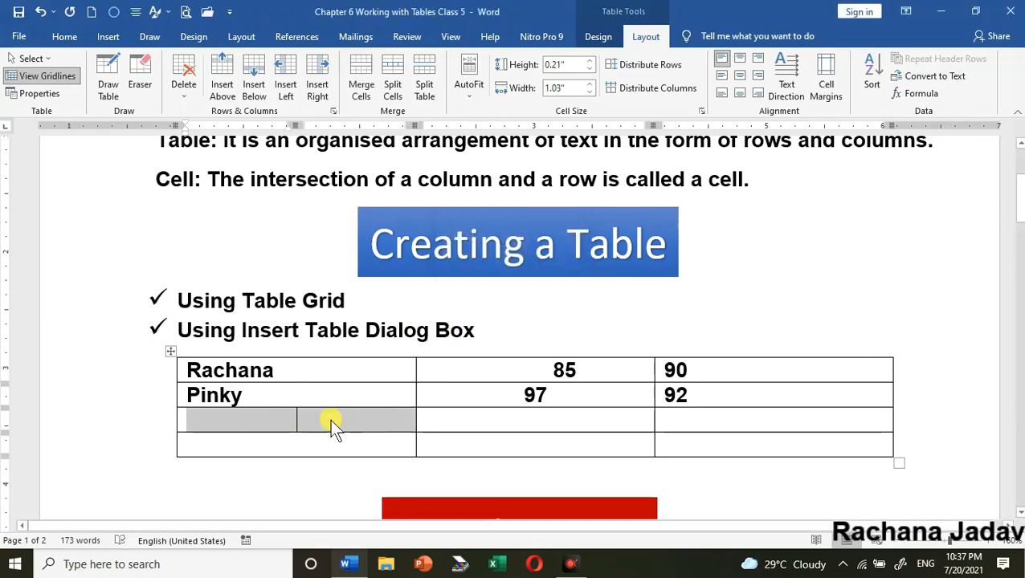
pyautogui.hotkey('ctrl', 'z')
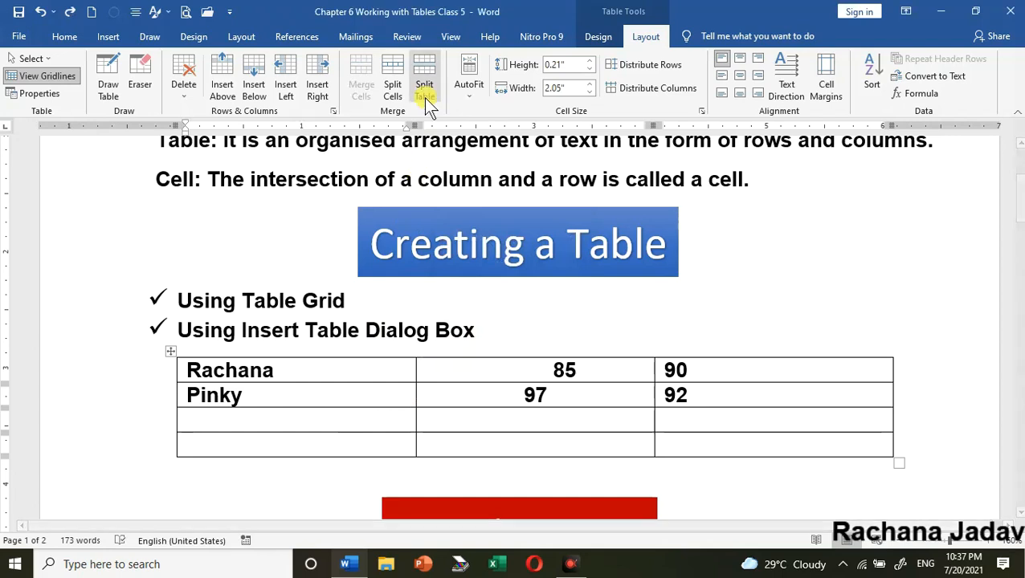
# - Try splitting the first cell of the third row into 1 column and 2 rows, and undo the split
pyautogui.click(394, 90)
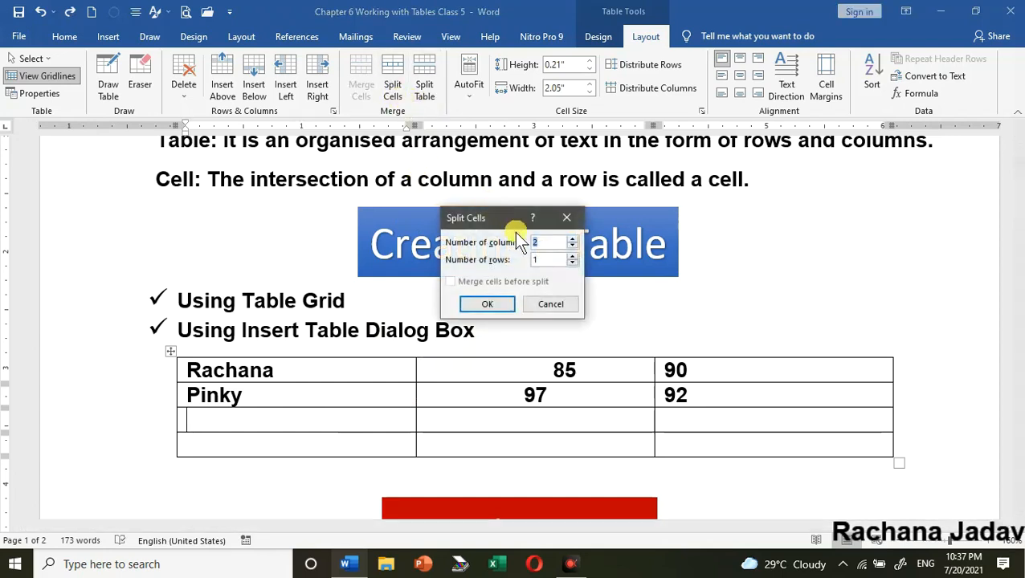
pyautogui.click(572, 256)
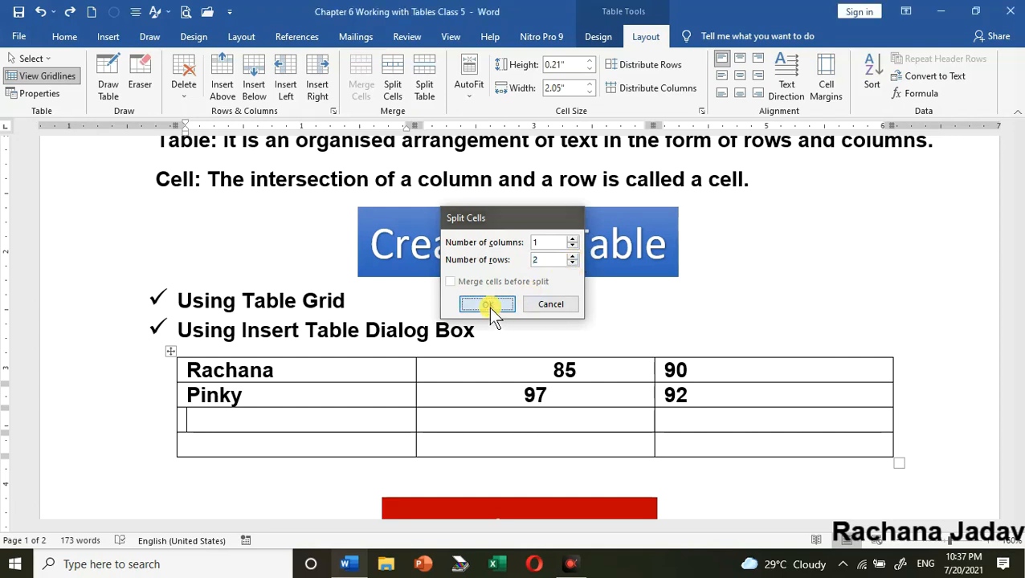
pyautogui.click(487, 306)
pyautogui.click(432, 424)
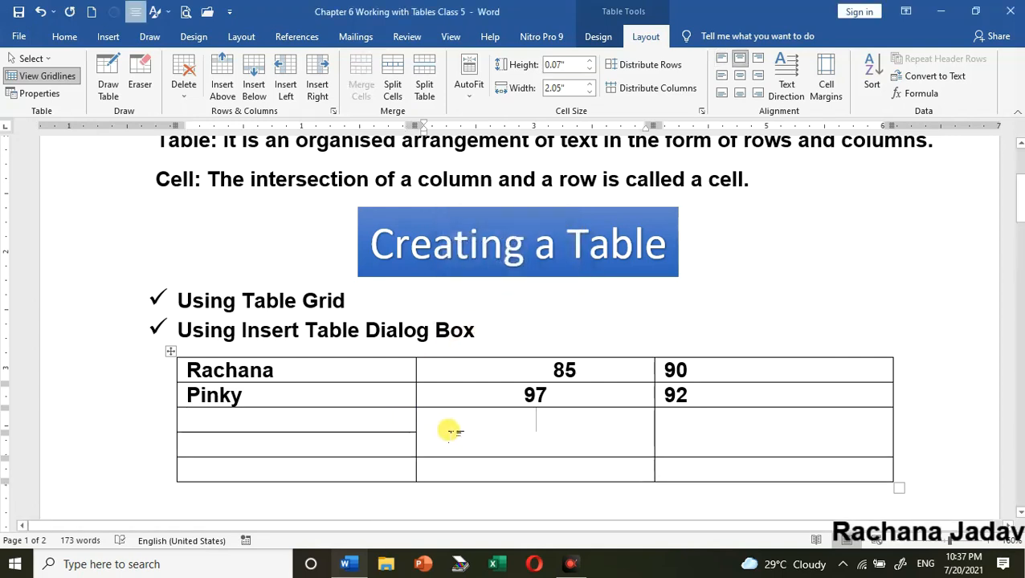
pyautogui.hotkey('ctrl', 'z')
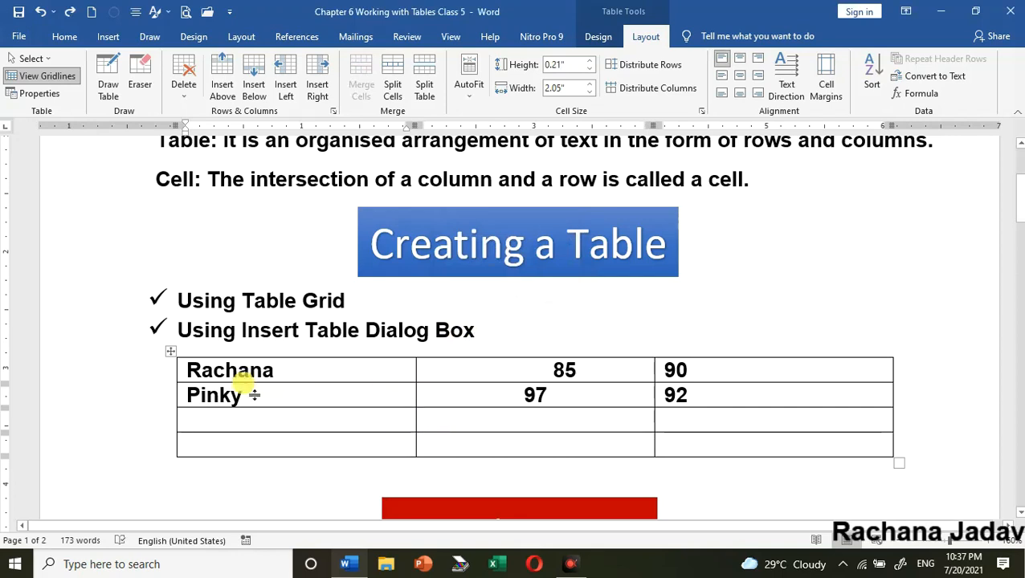
# - Split the table at its third row, and rejoin the two parts by deleting the blank line between them
pyautogui.click(170, 422)
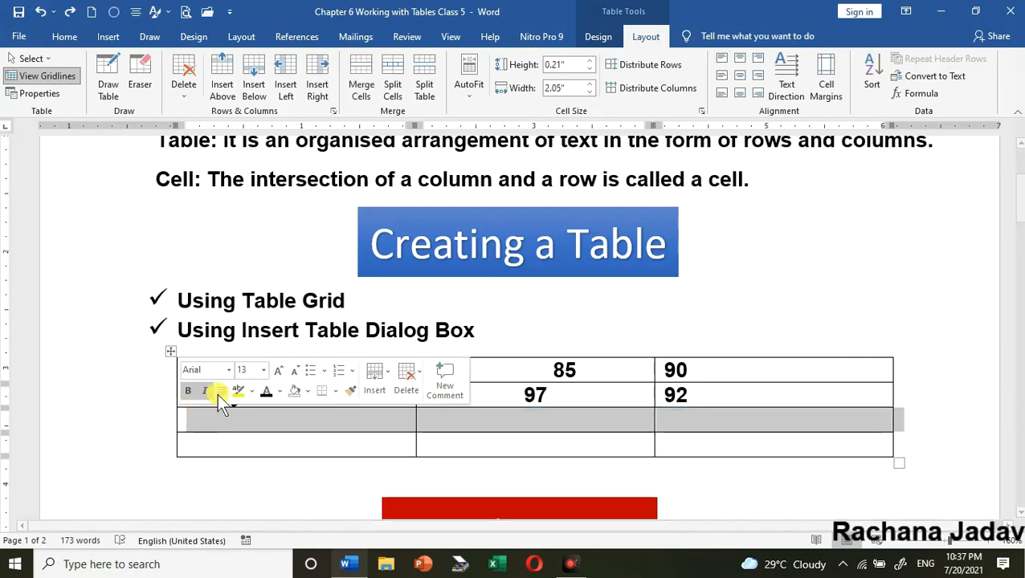
pyautogui.click(418, 86)
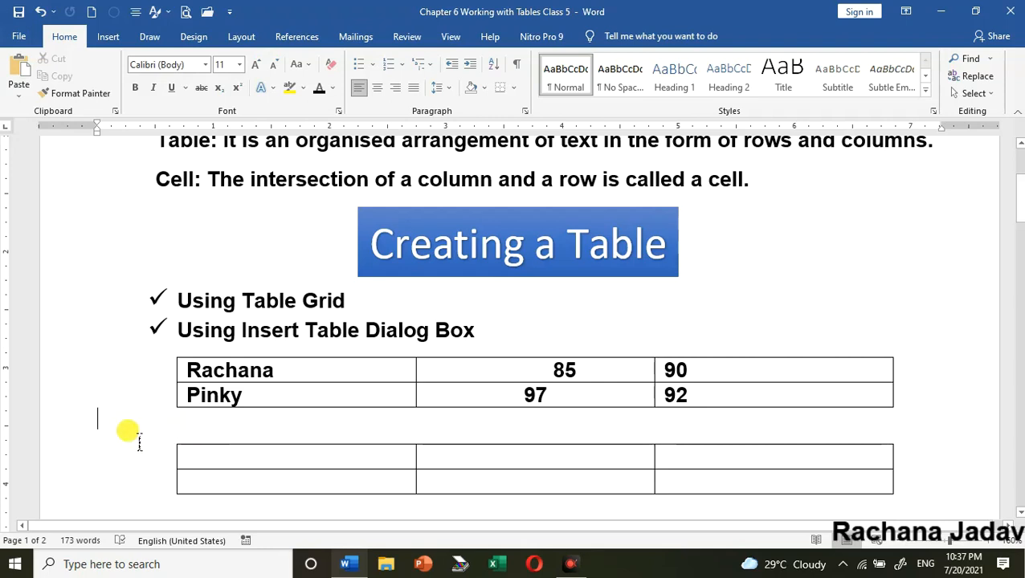
pyautogui.press('Delete')
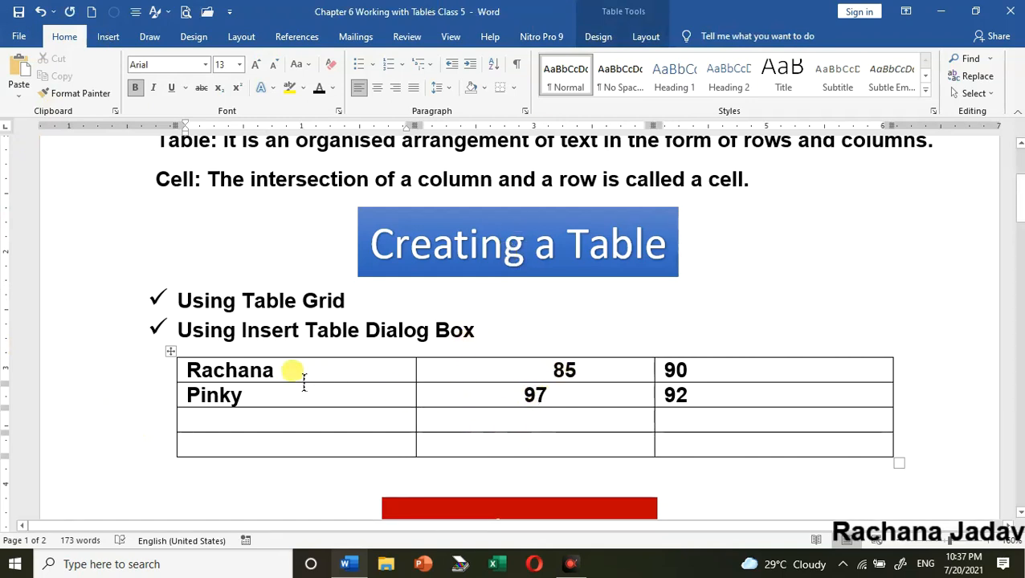
# - Insert a blank row above the table's first row
pyautogui.click(175, 374)
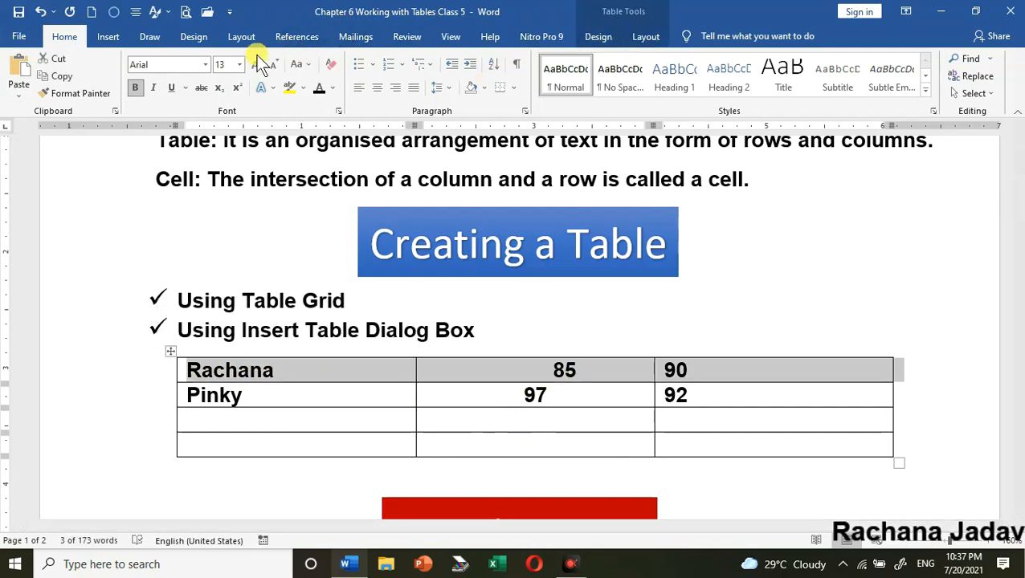
pyautogui.click(635, 40)
pyautogui.click(223, 87)
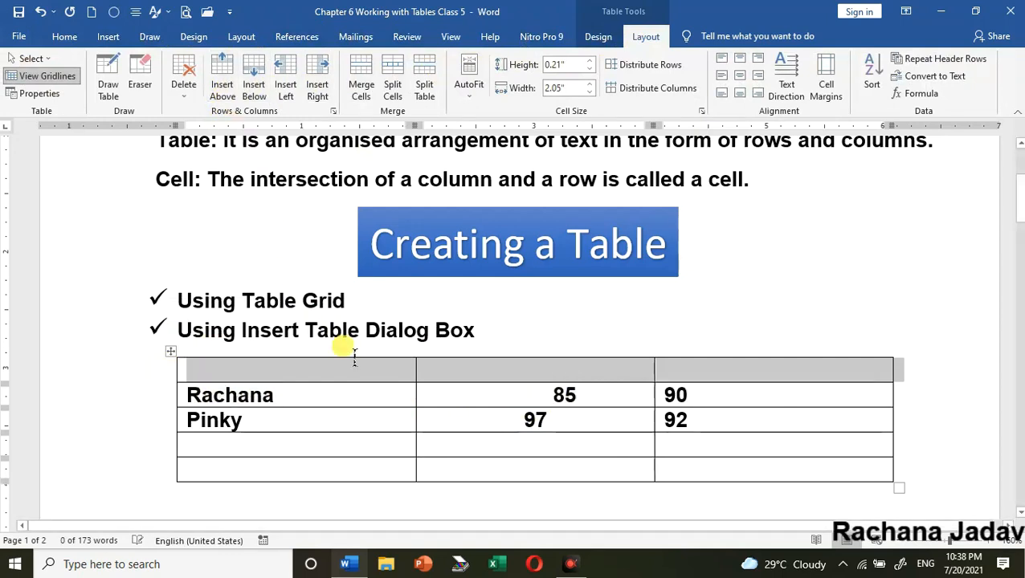
# - Merge the three cells of the table's blank first row into one cell
pyautogui.click(361, 370)
pyautogui.moveTo(338, 366); pyautogui.dragTo(674, 366)
pyautogui.click(675, 362)
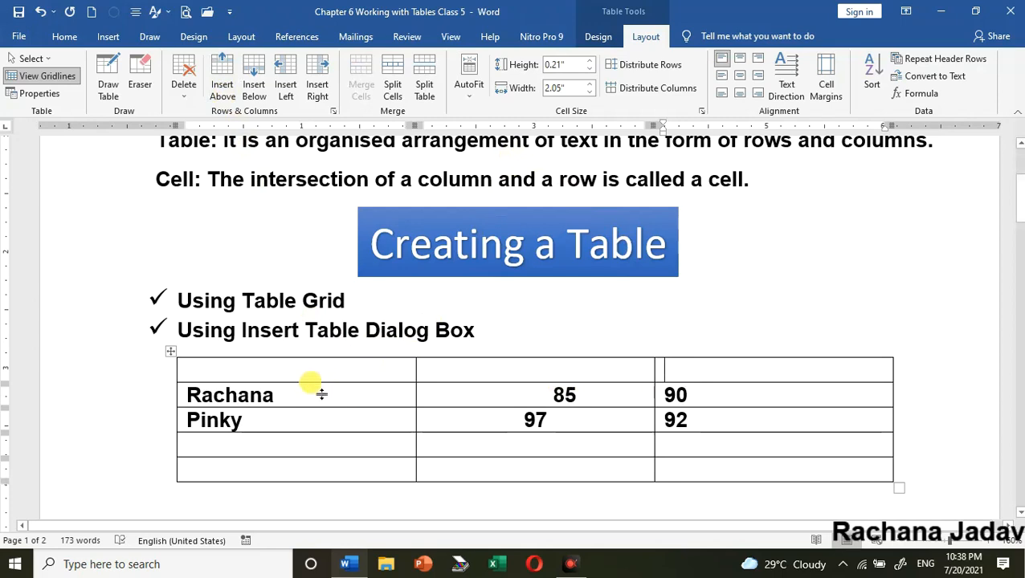
pyautogui.moveTo(407, 380); pyautogui.dragTo(661, 375)
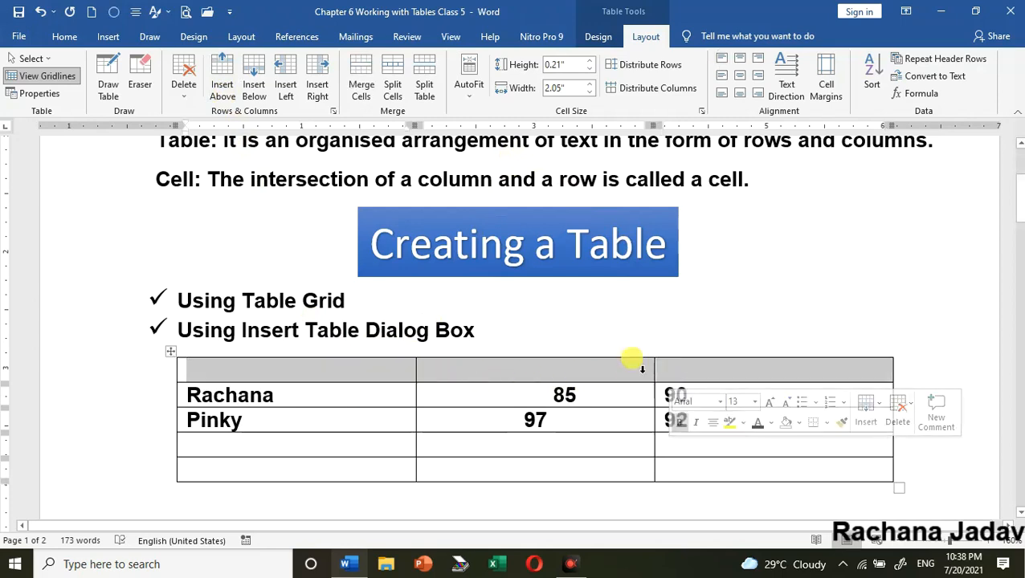
pyautogui.click(361, 89)
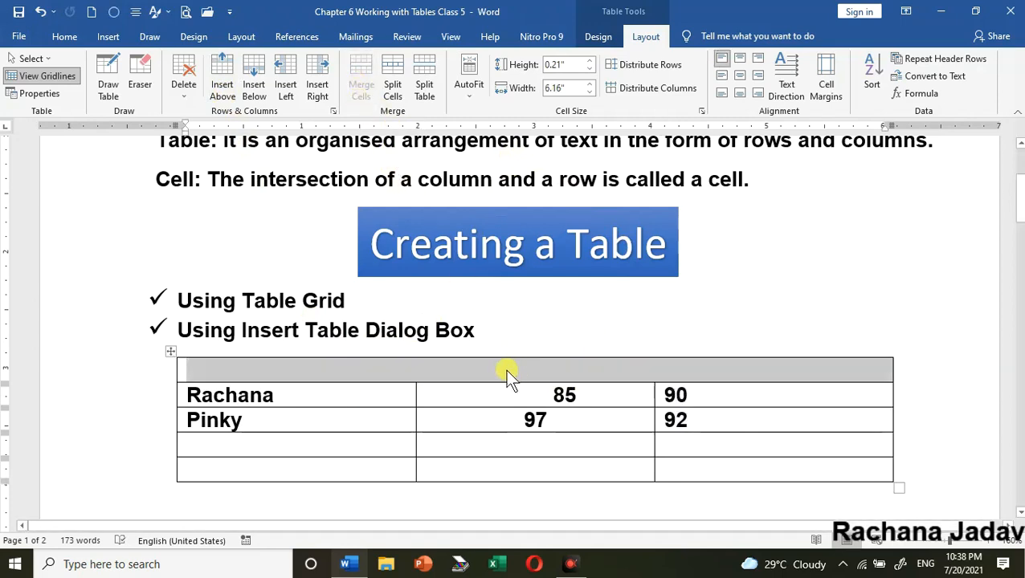
# - Center the merged first row and enter the heading "Students Result" in it
pyautogui.click(64, 37)
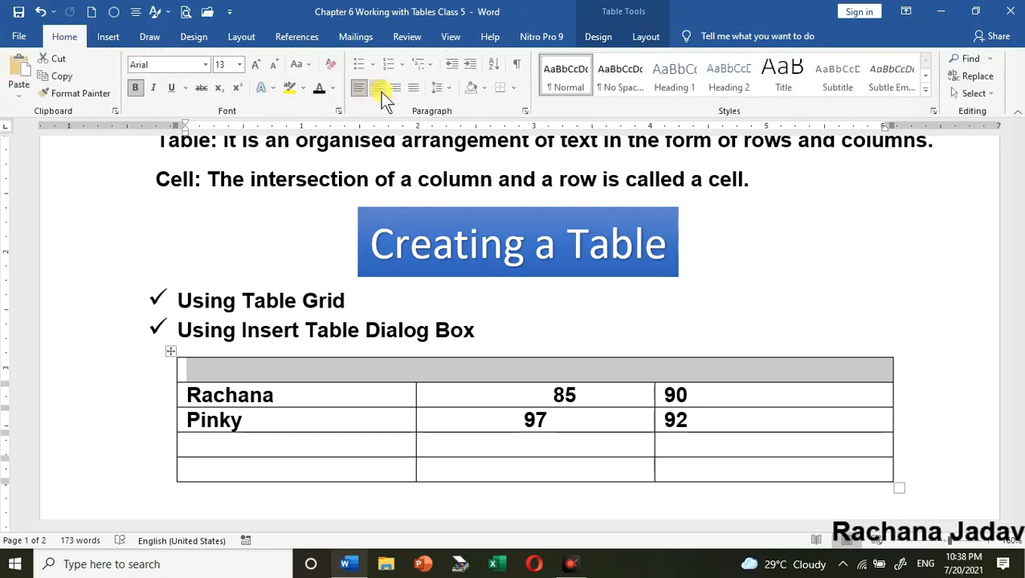
pyautogui.click(381, 88)
pyautogui.click(530, 376)
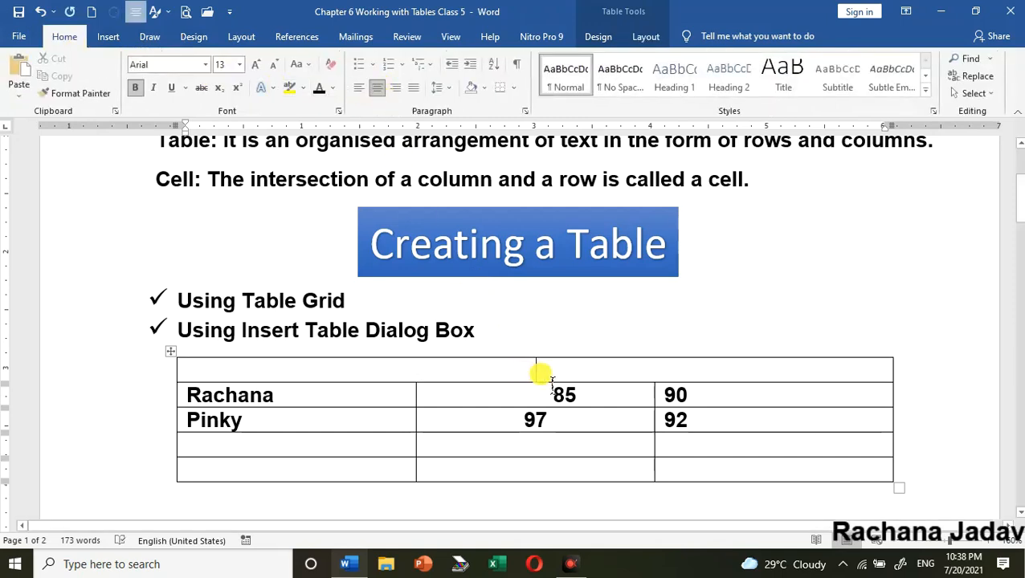
pyautogui.write('St')
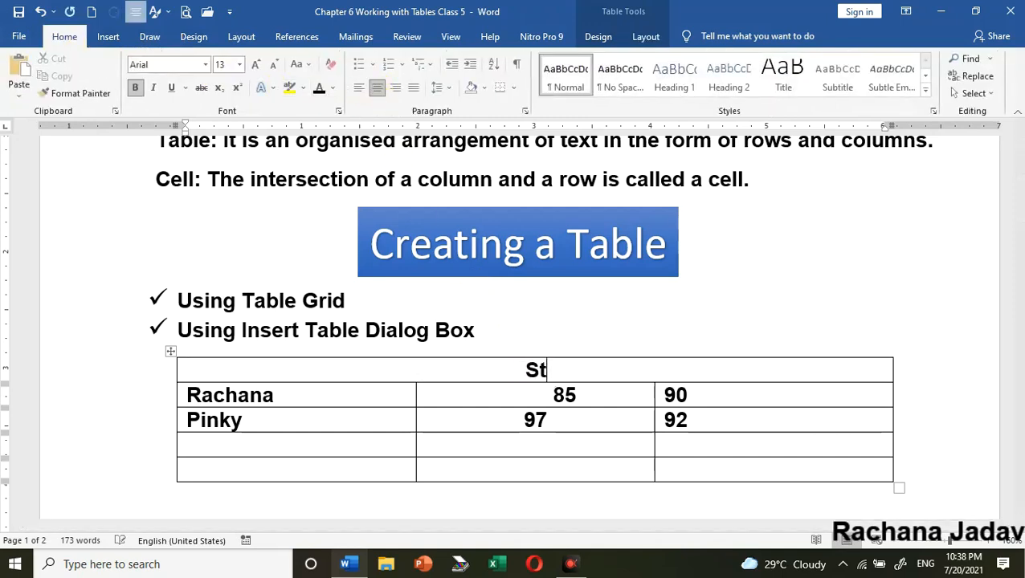
pyautogui.write('udents ')
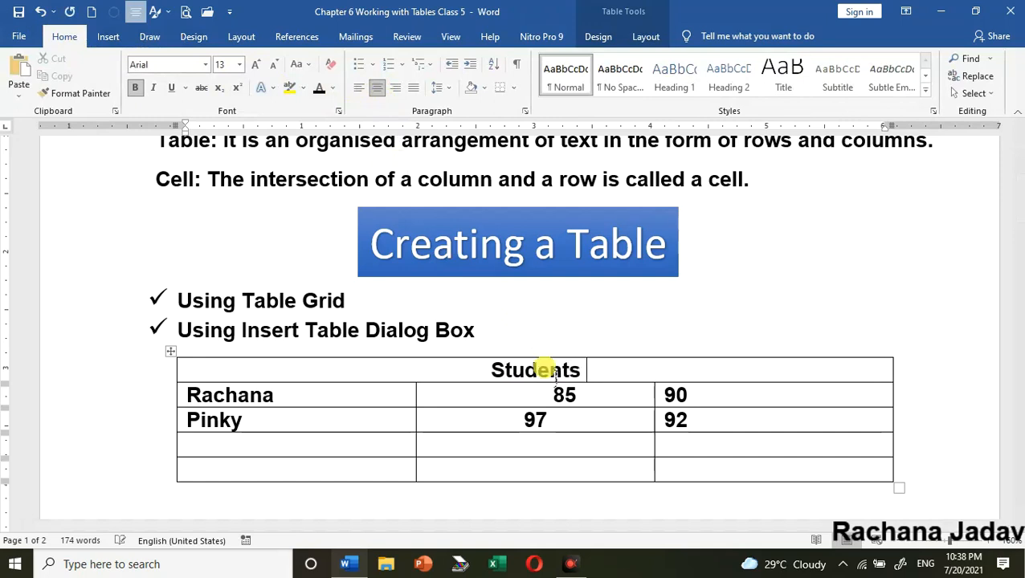
pyautogui.write('Result')
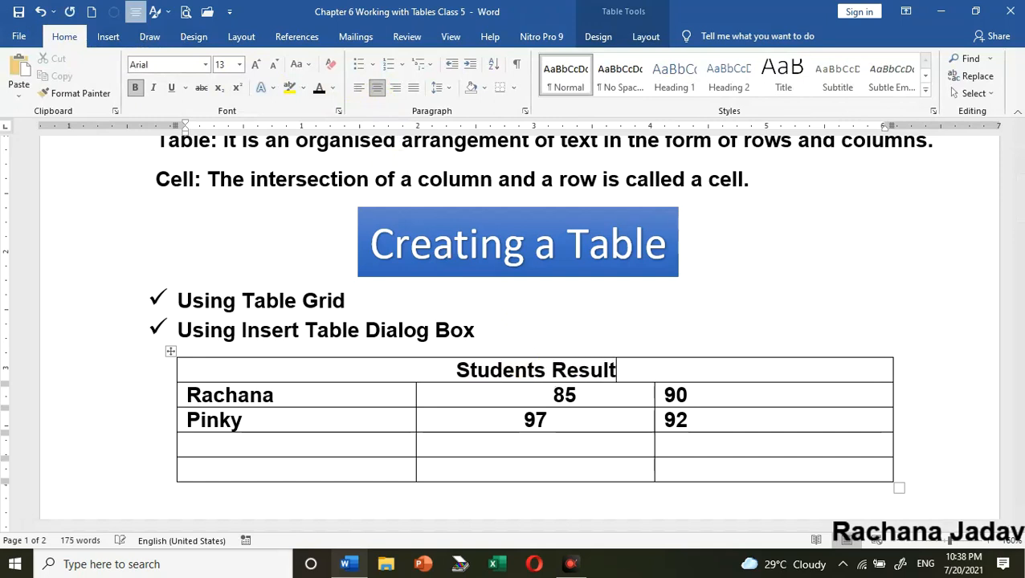
# - Shade the whole table with the lightest tint of the blue theme color
pyautogui.scroll(-1, 421, 289)
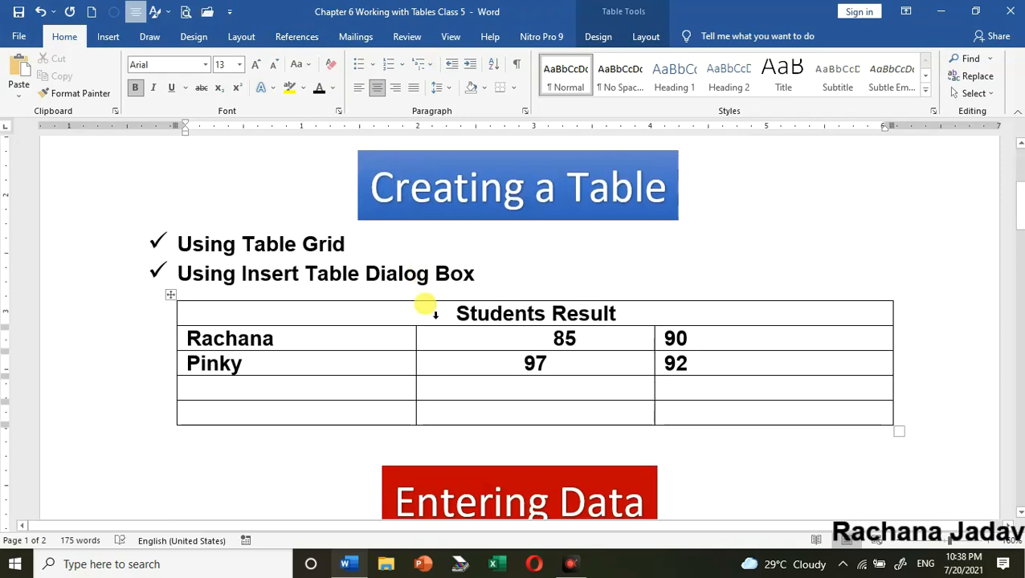
pyautogui.scroll(-12, 519, 369)
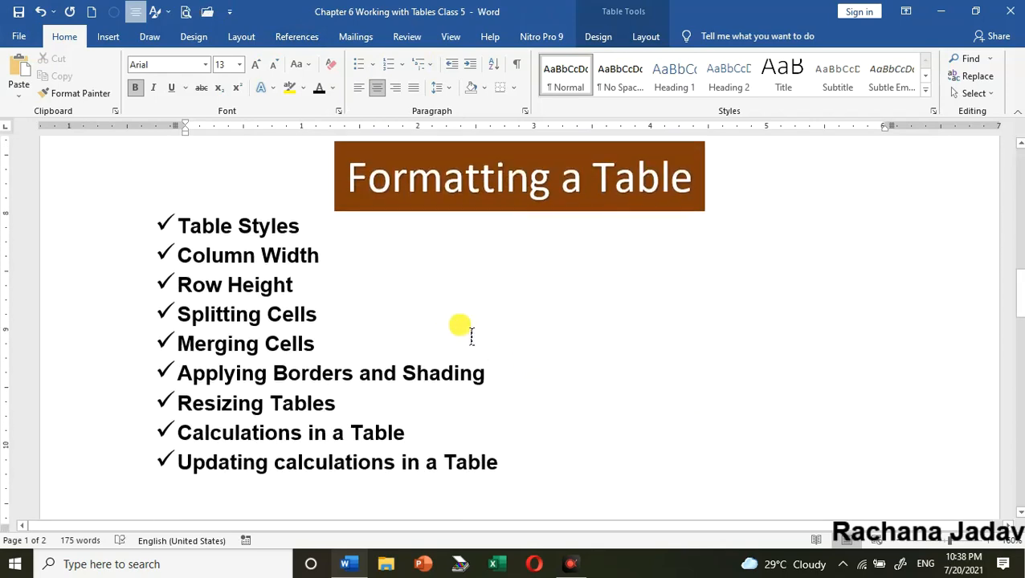
pyautogui.scroll(12, 471, 336)
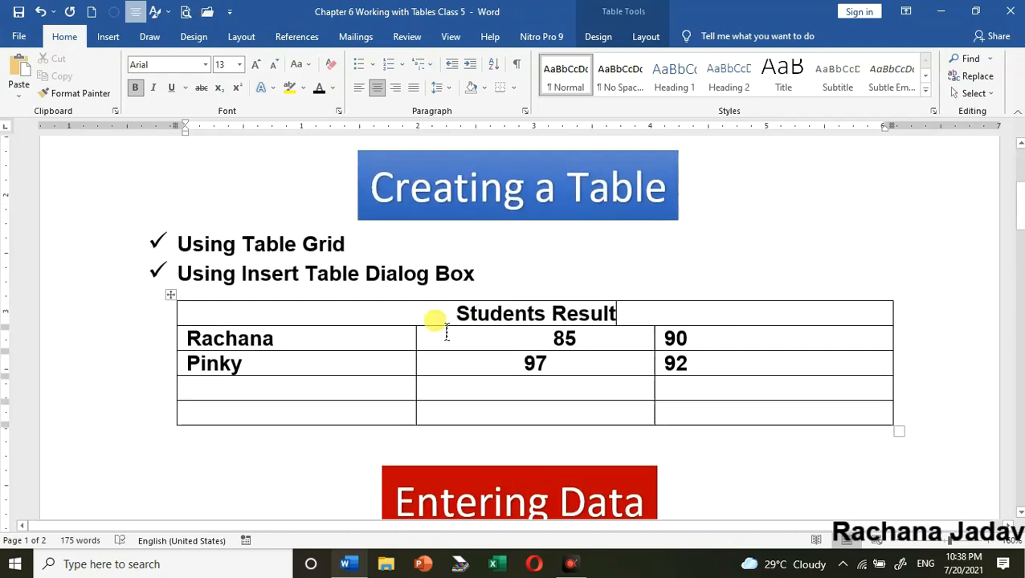
pyautogui.click(174, 300)
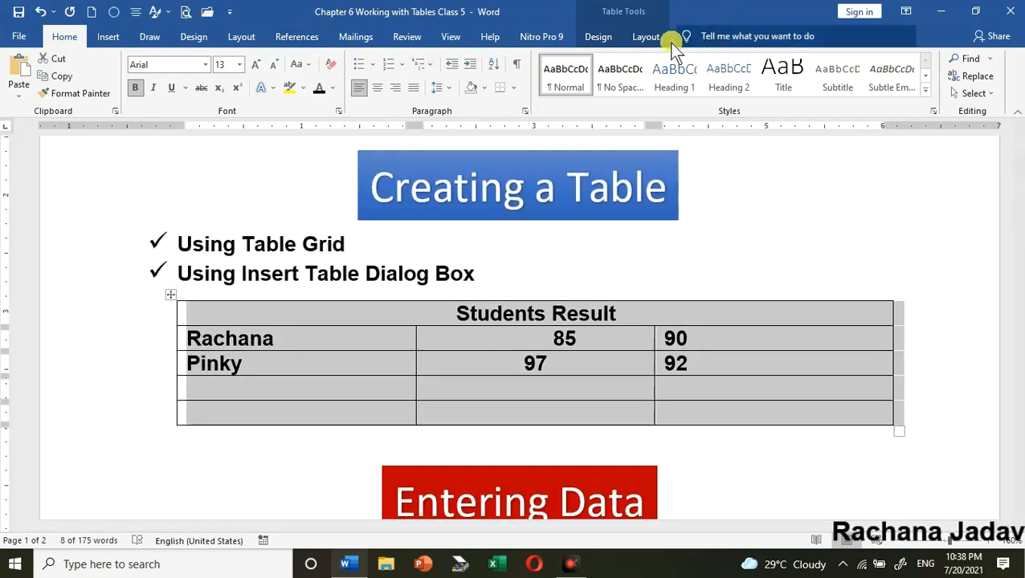
pyautogui.click(599, 38)
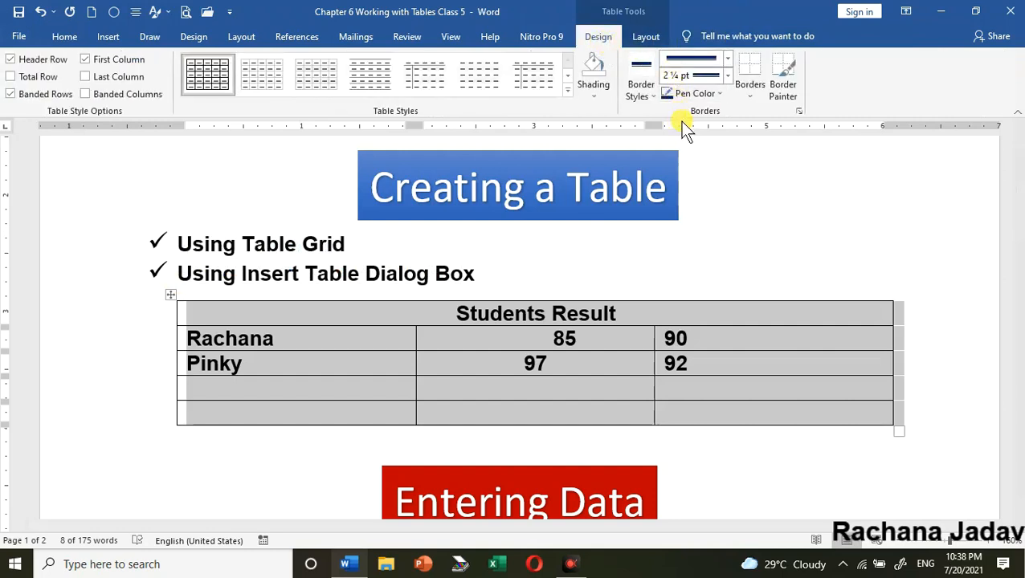
pyautogui.click(594, 95)
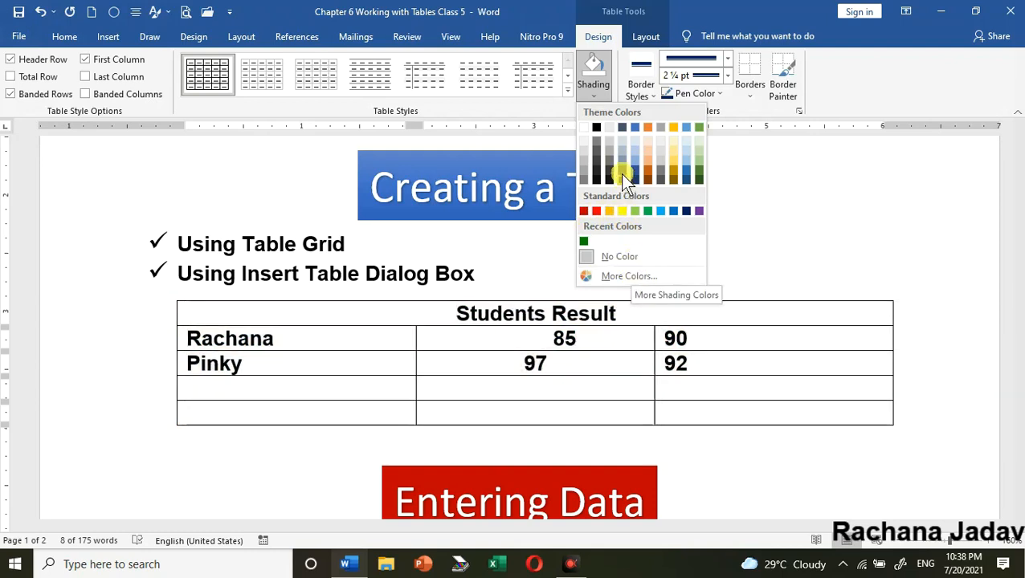
pyautogui.click(631, 139)
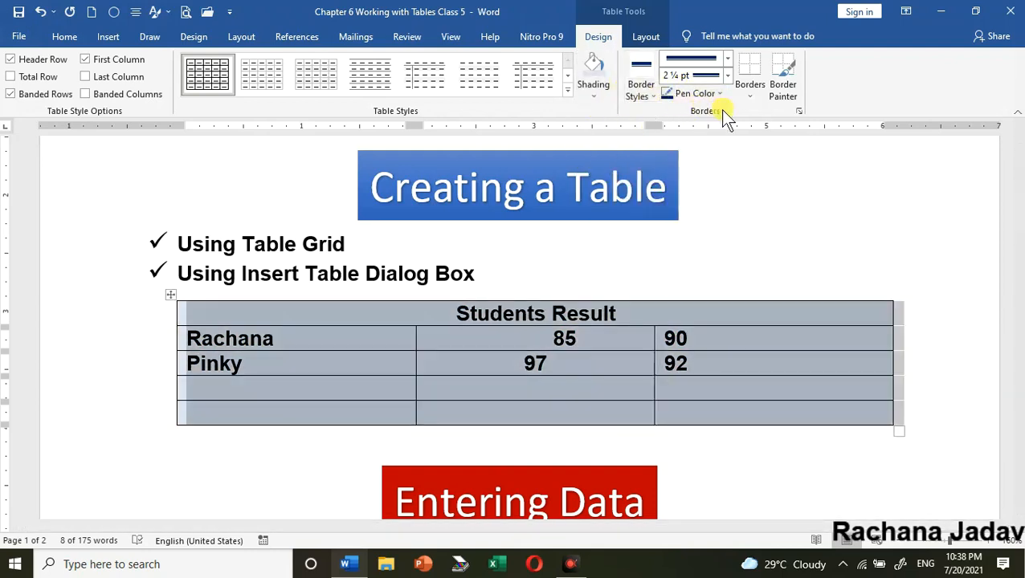
# - Apply blue triple-line borders, 1 ½ pt wide, to all cells of the table using the All setting
pyautogui.click(800, 112)
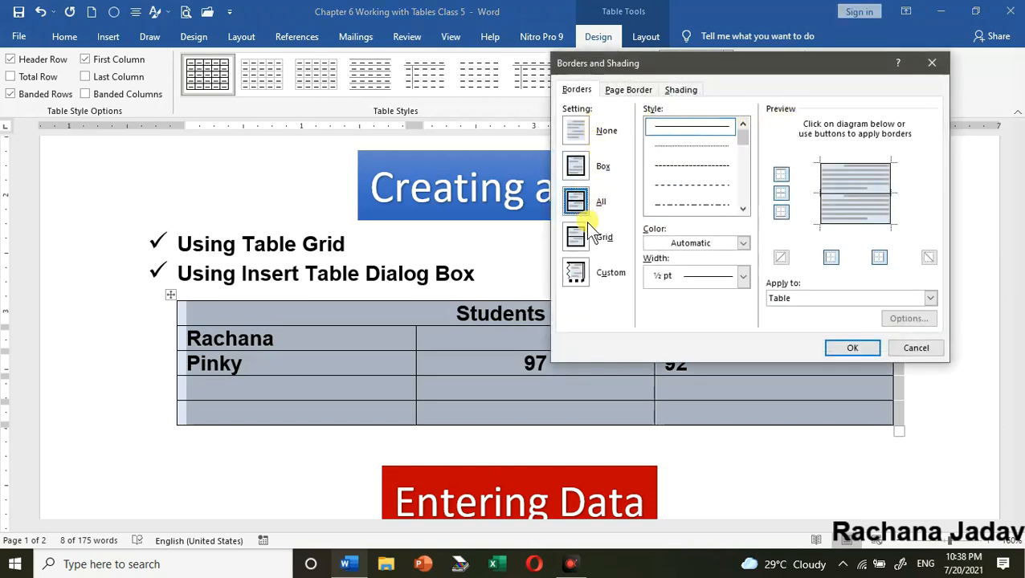
pyautogui.moveTo(737, 141); pyautogui.dragTo(742, 158)
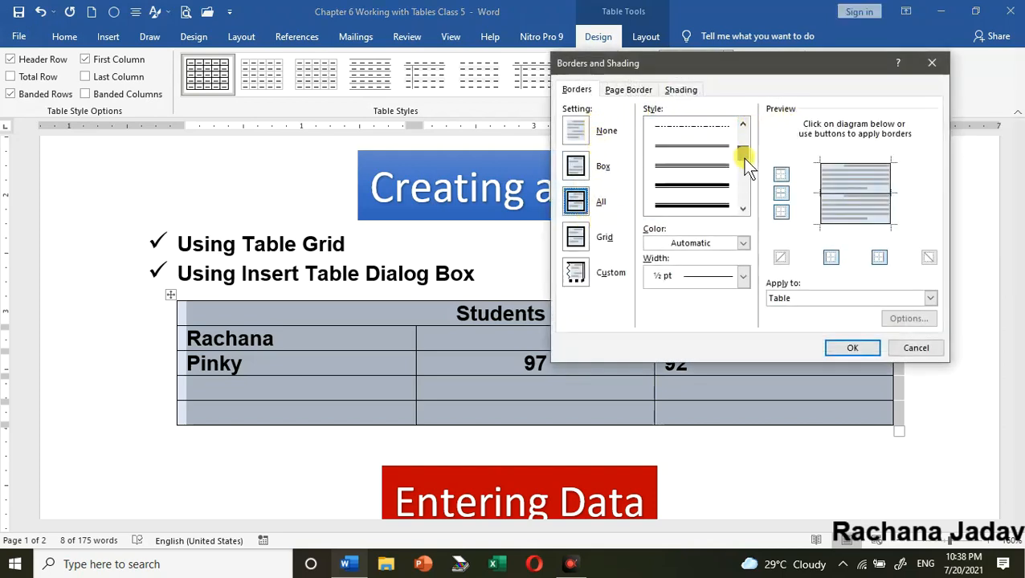
pyautogui.click(689, 164)
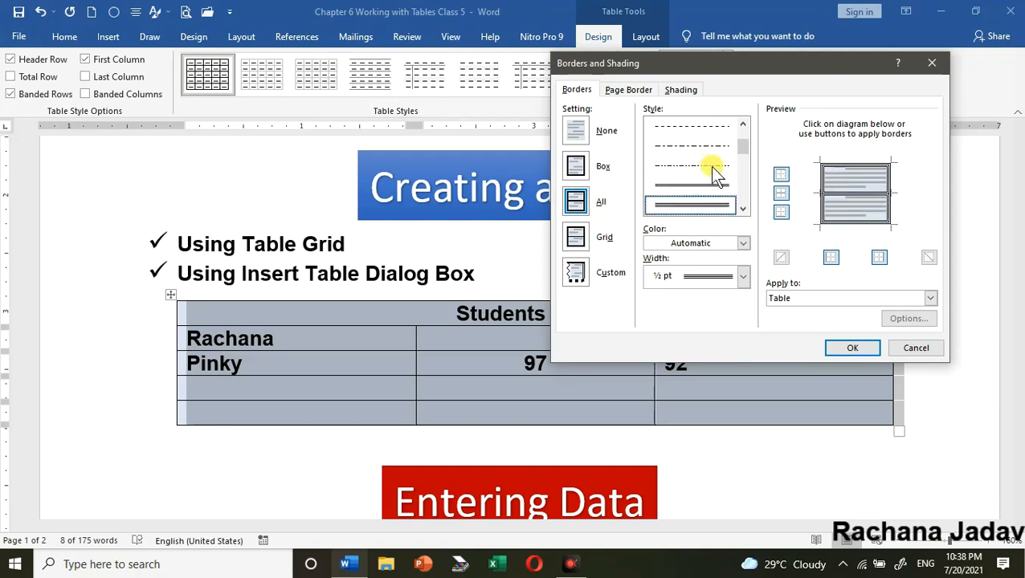
pyautogui.click(742, 276)
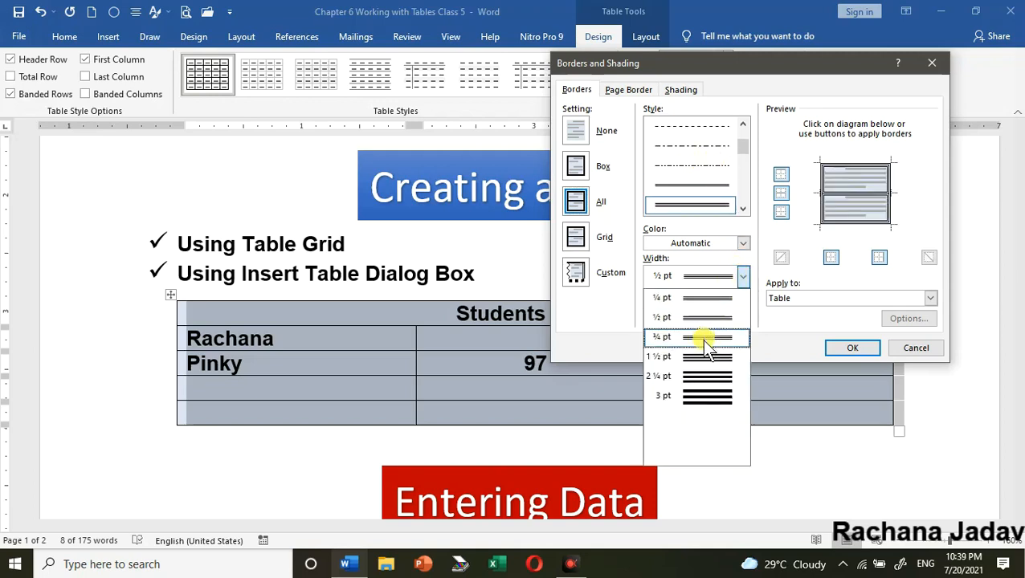
pyautogui.click(705, 338)
pyautogui.click(740, 274)
pyautogui.click(698, 354)
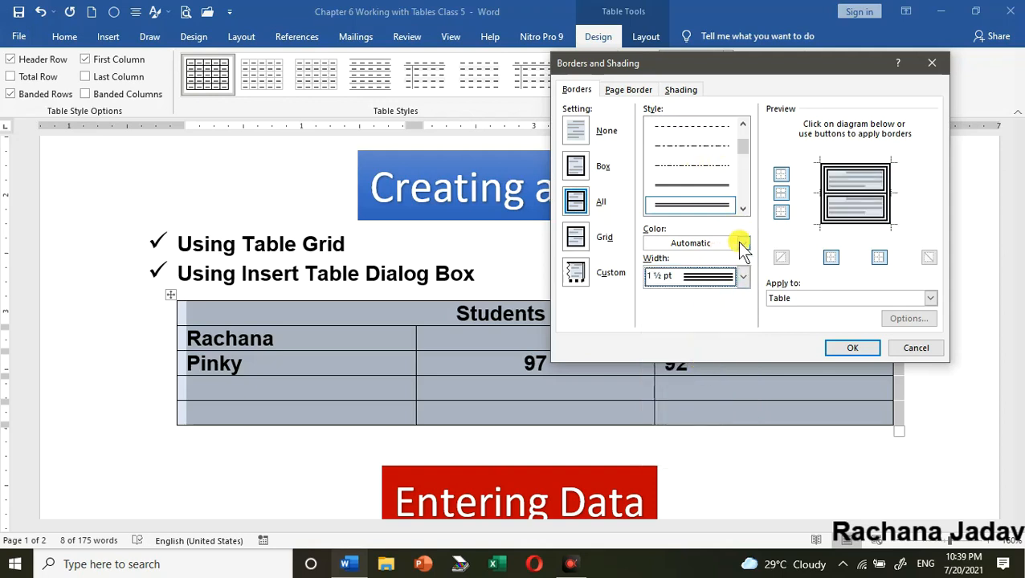
pyautogui.click(741, 243)
pyautogui.click(701, 298)
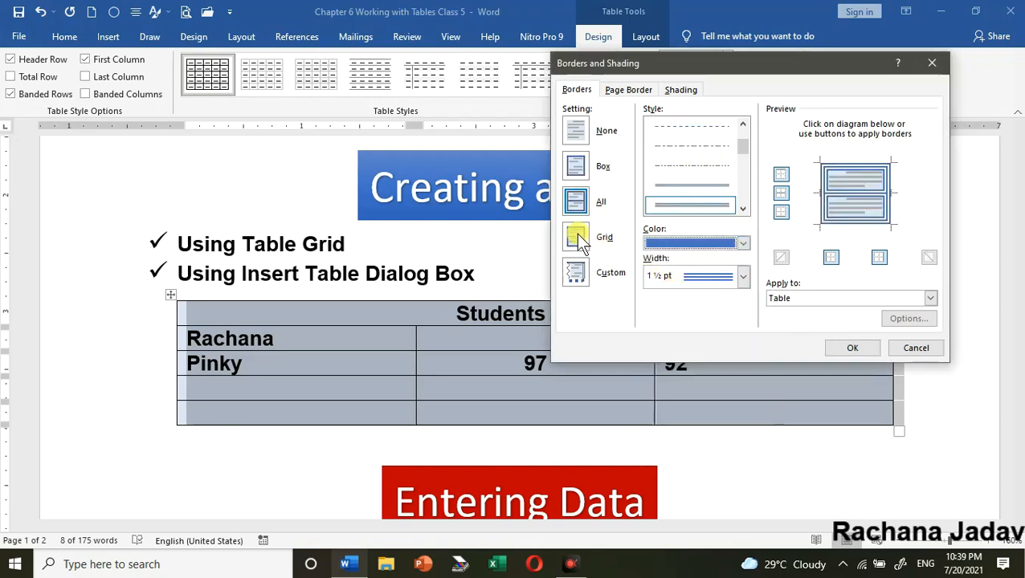
pyautogui.click(852, 347)
pyautogui.click(731, 330)
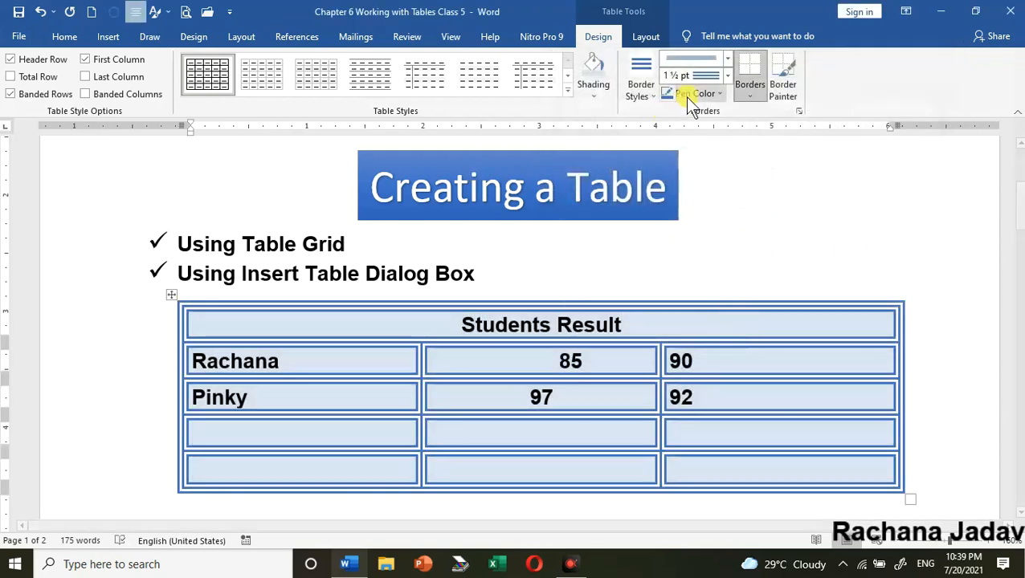
# - Change the shading of the whole table to a light gold theme color
pyautogui.click(171, 294)
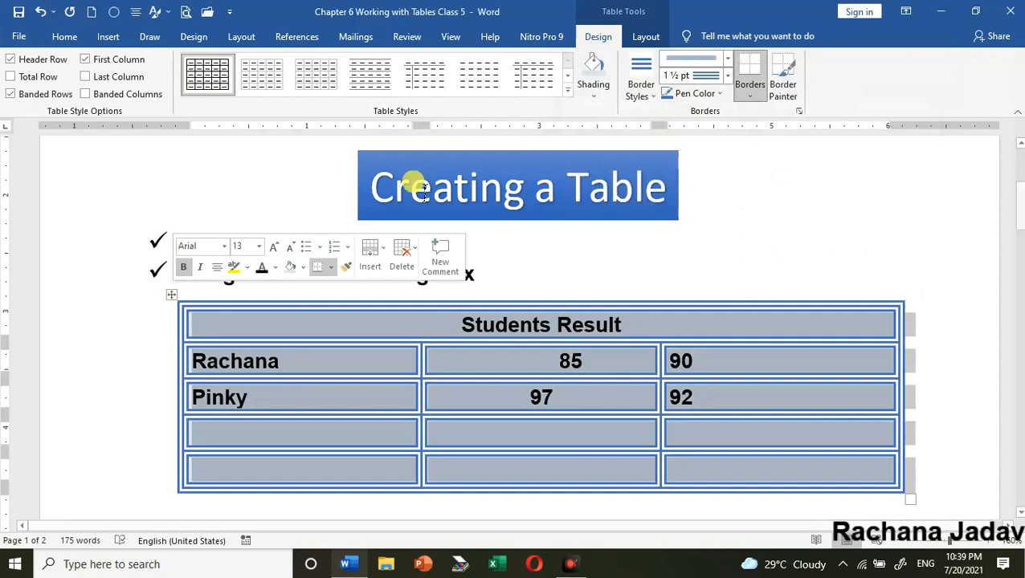
pyautogui.click(597, 98)
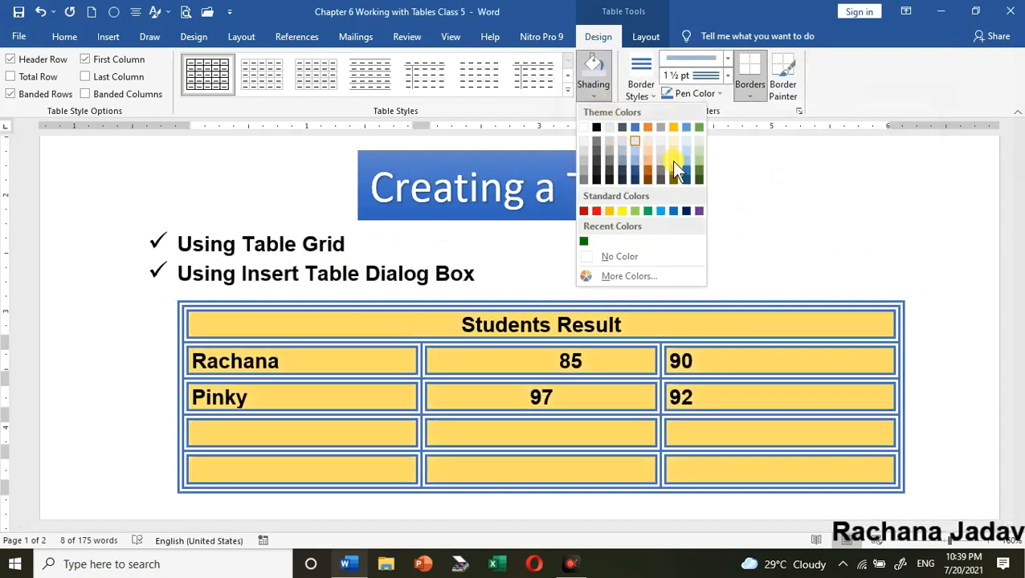
pyautogui.click(671, 160)
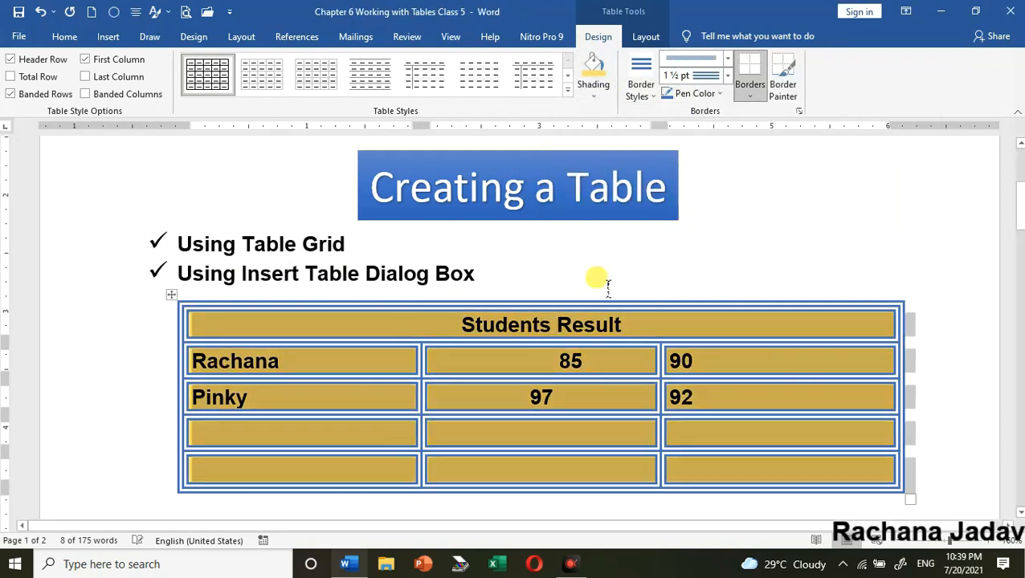
pyautogui.click(606, 370)
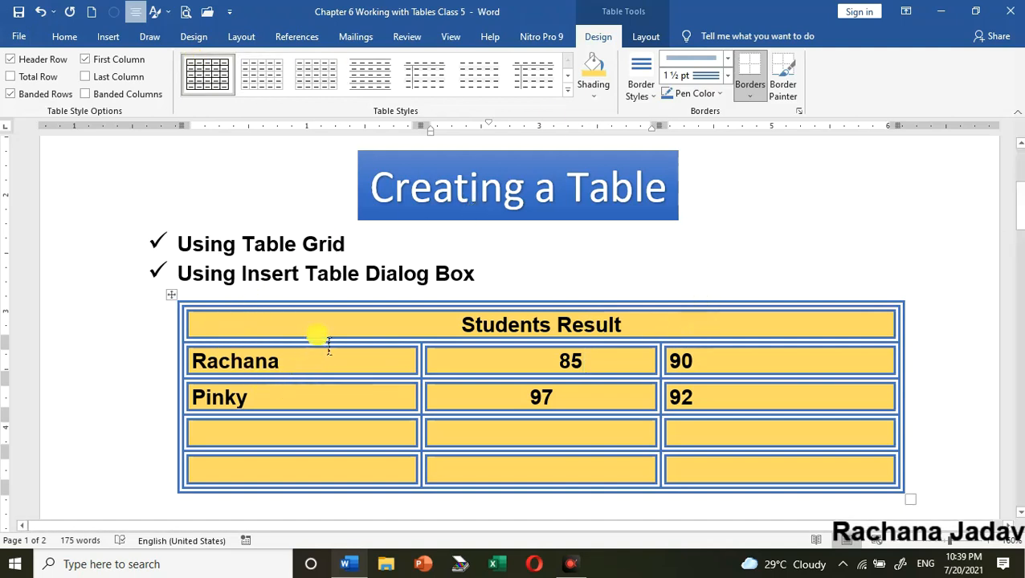
# - Fit the whole table's column widths to their contents with AutoFit Contents
pyautogui.scroll(-3, 322, 331)
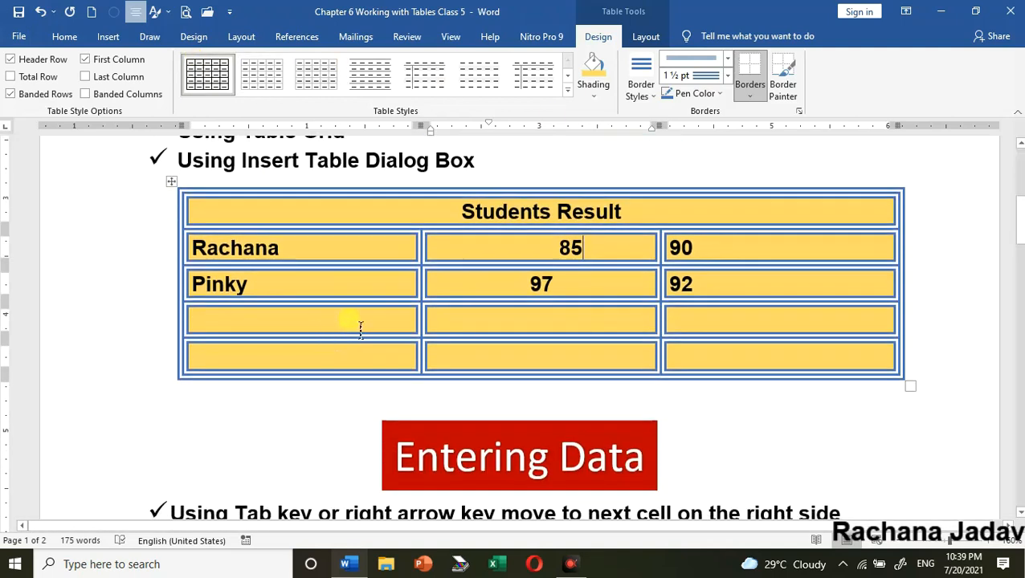
pyautogui.click(178, 186)
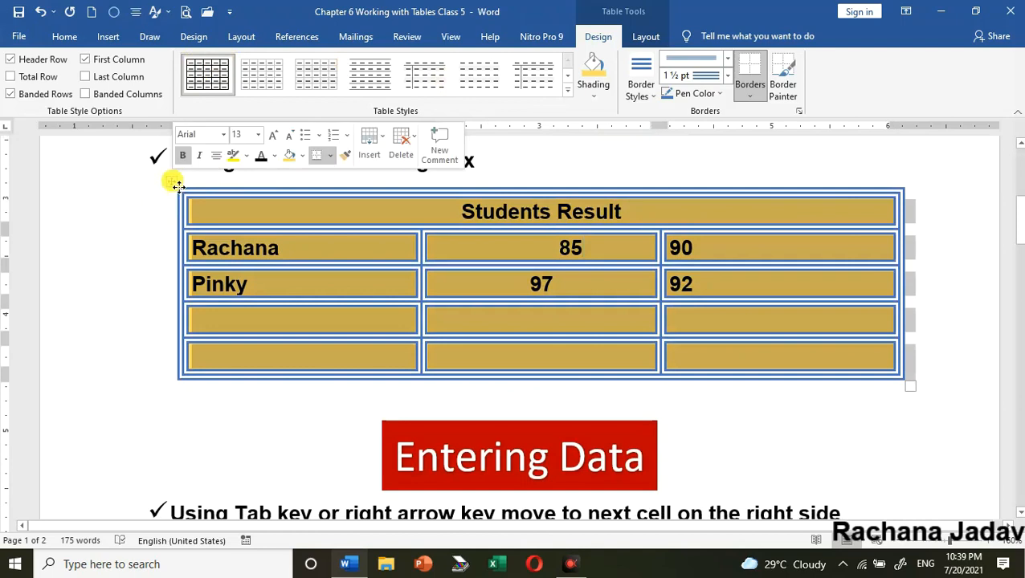
pyautogui.click(651, 34)
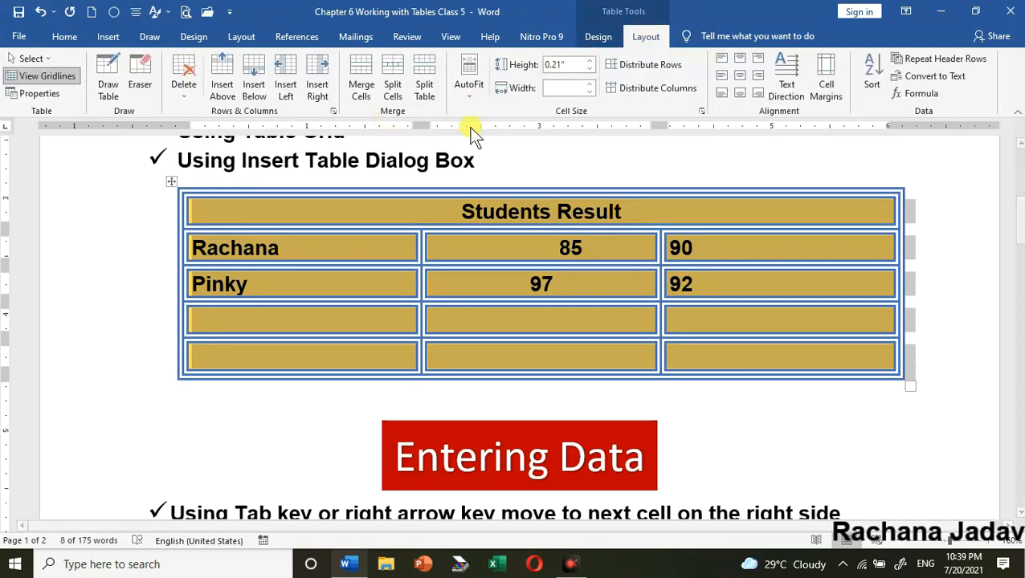
pyautogui.click(472, 105)
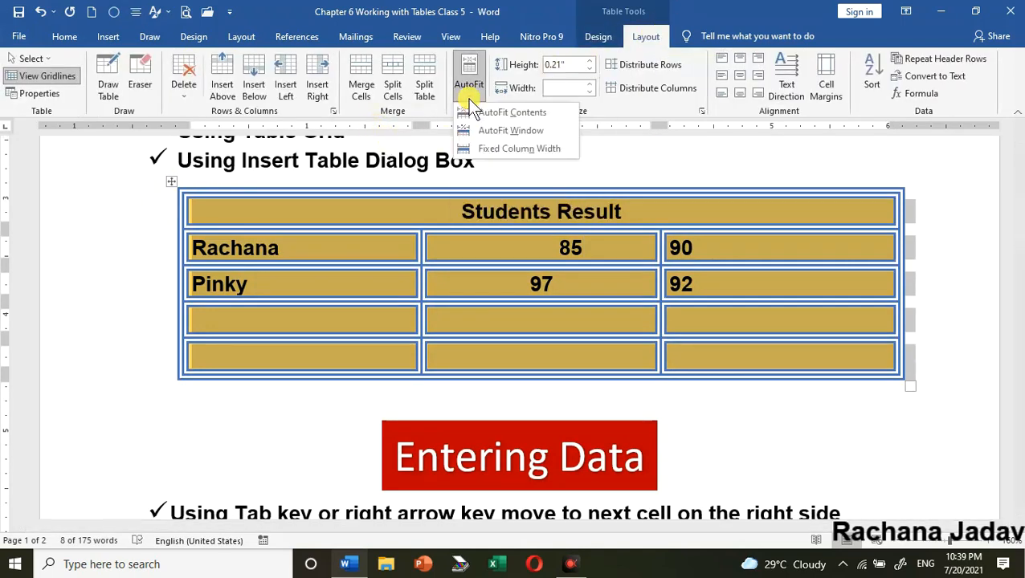
pyautogui.click(499, 113)
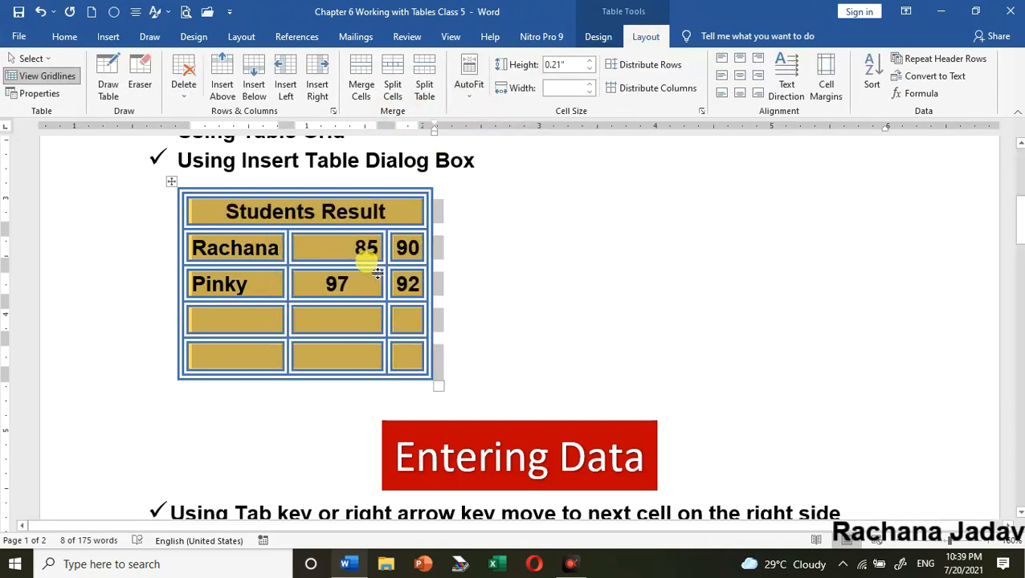
# - Reduce the first-line indent of the cell containing 85, and add the surname after the first name in that row
pyautogui.click(351, 245)
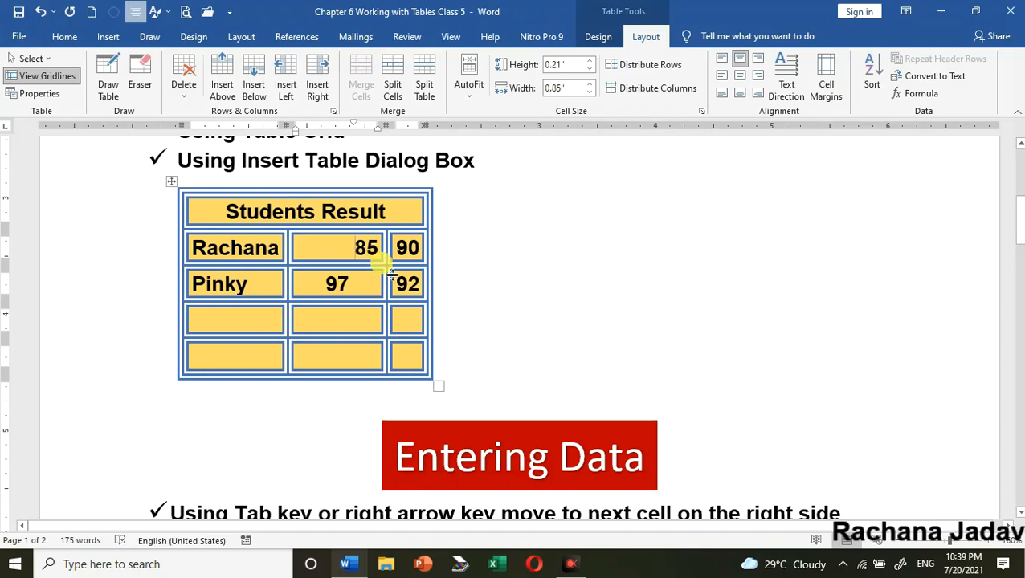
pyautogui.moveTo(352, 122); pyautogui.dragTo(298, 135)
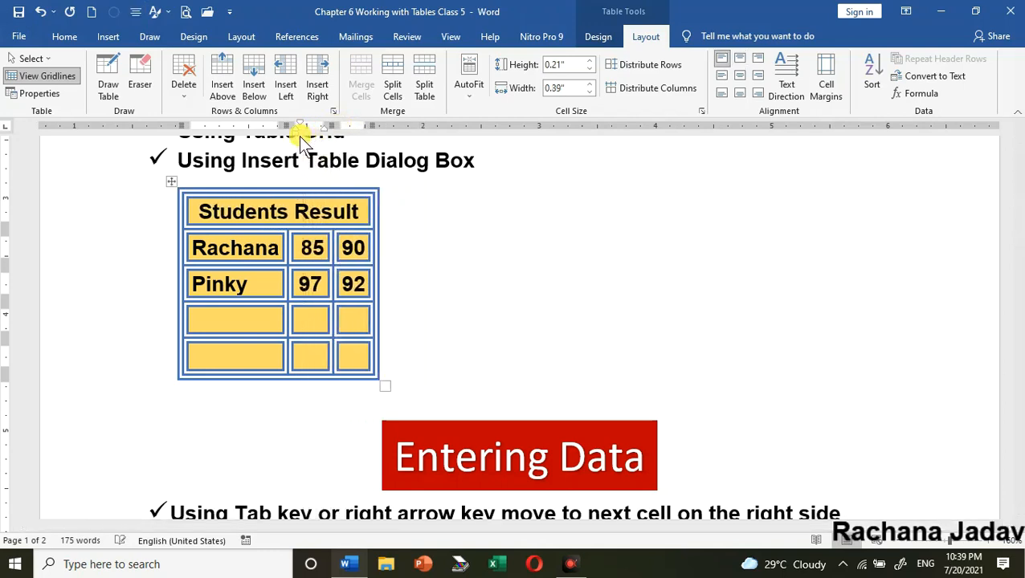
pyautogui.click(286, 257)
pyautogui.write('Jadav')
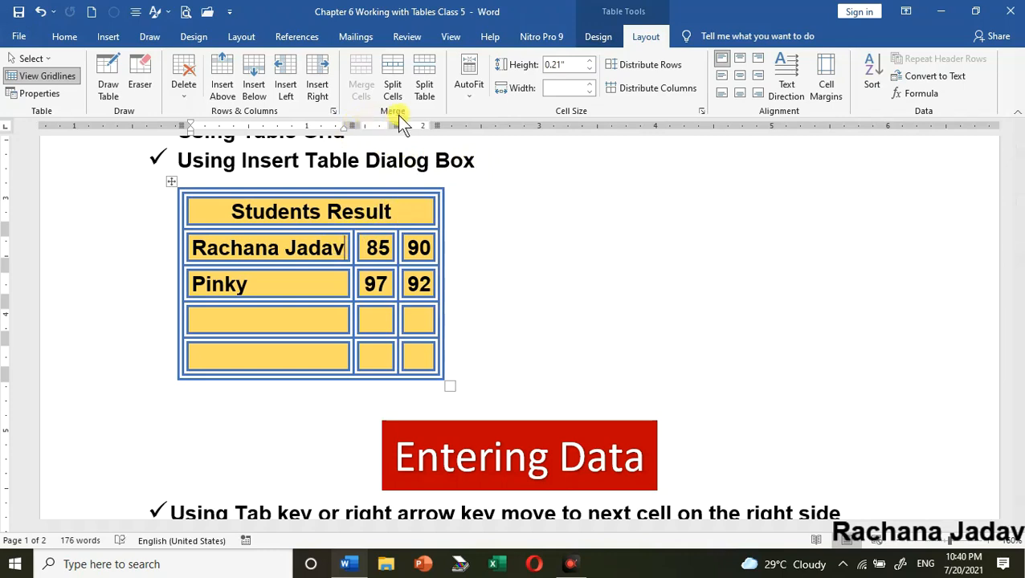
# - Fit the whole table to the page width with AutoFit Window, and set its columns to Fixed Column Width
pyautogui.click(173, 184)
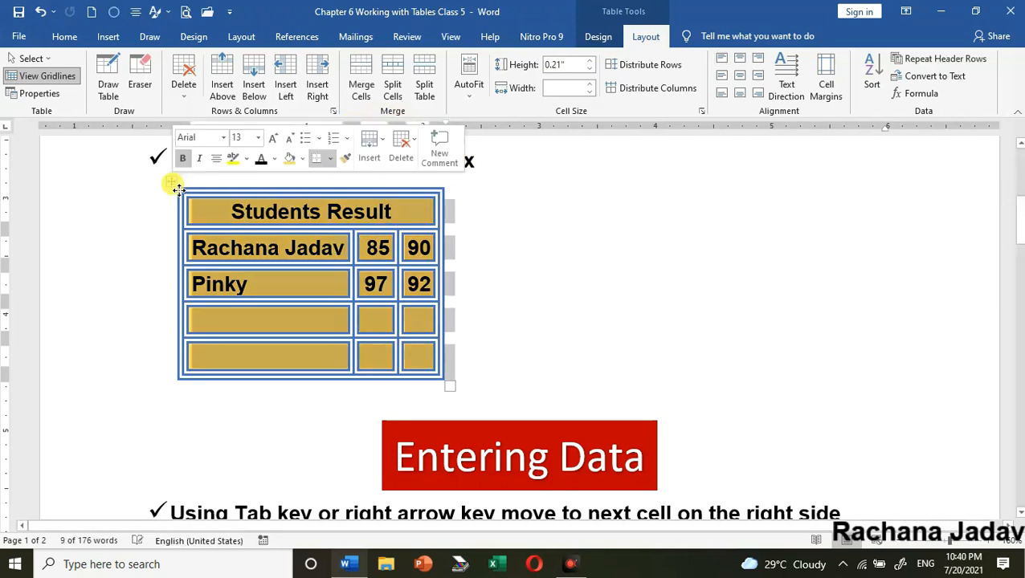
pyautogui.click(480, 100)
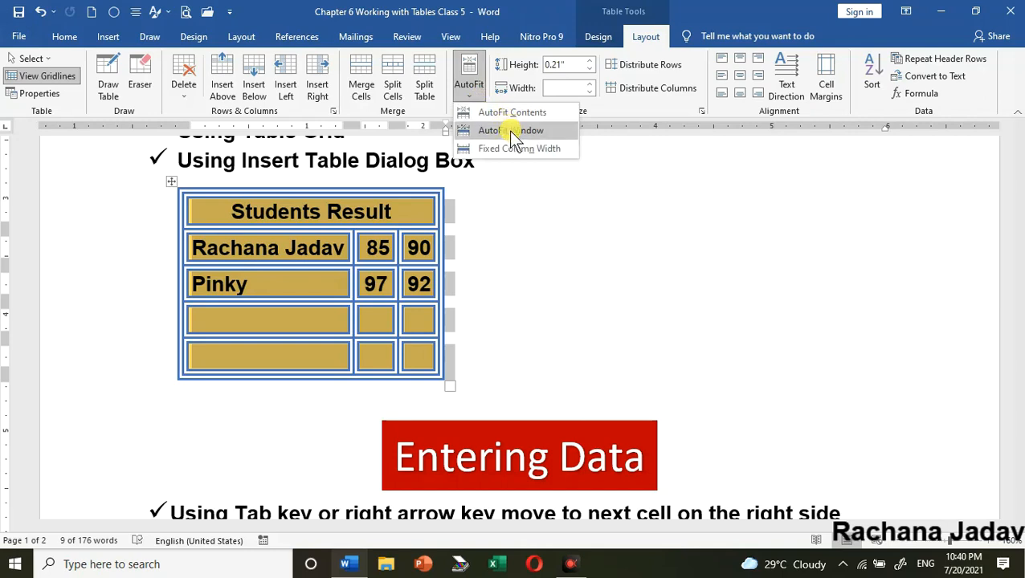
pyautogui.click(514, 132)
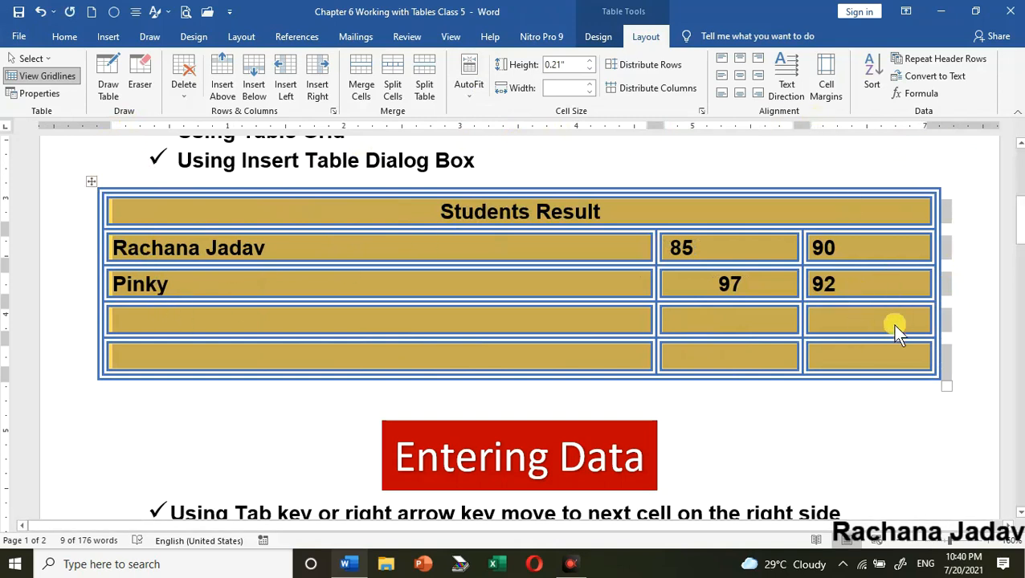
pyautogui.click(475, 100)
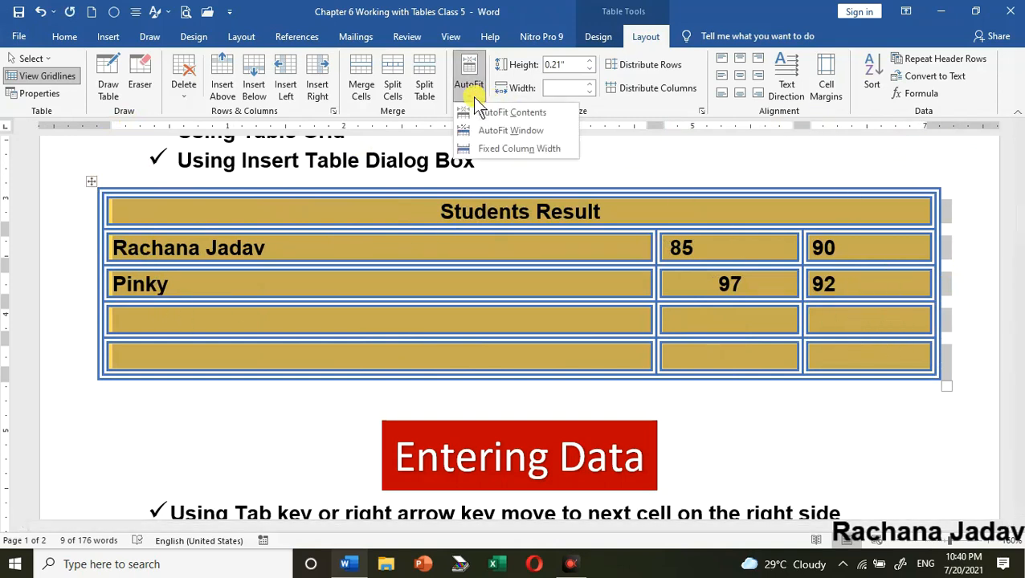
pyautogui.click(493, 149)
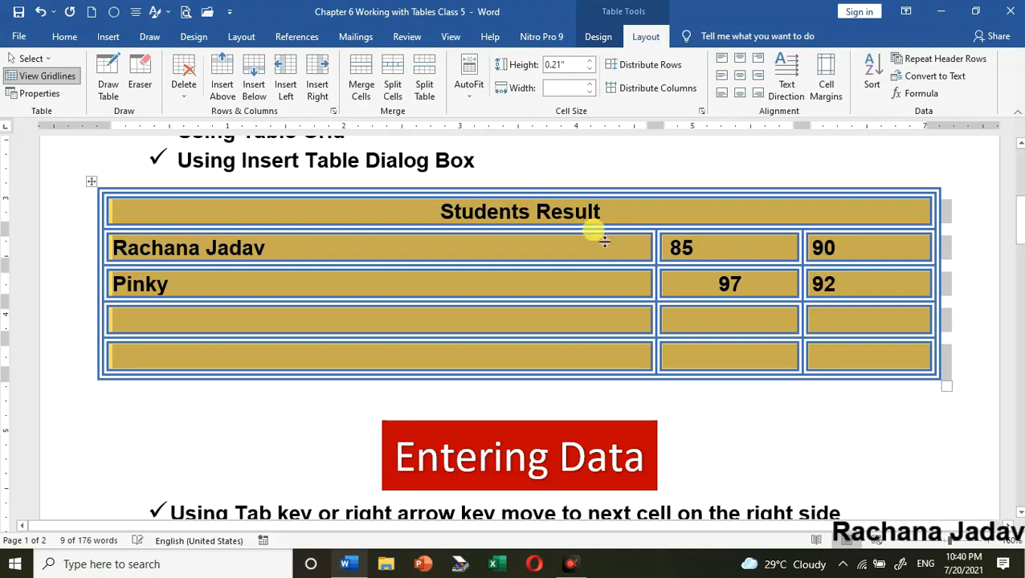
pyautogui.click(563, 251)
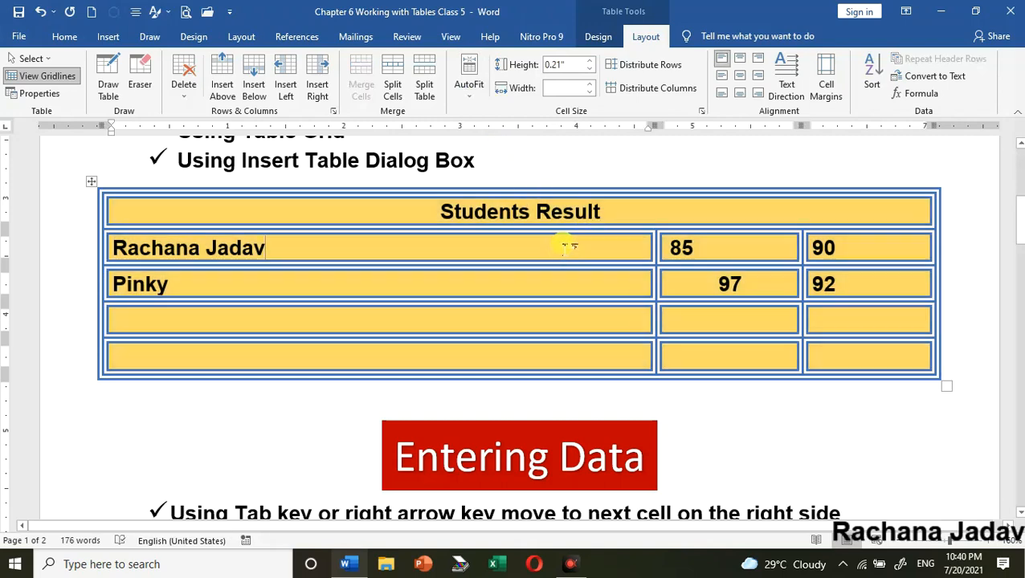
# - Delete the empty last row of the Students Result table
pyautogui.scroll(-5, 567, 159)
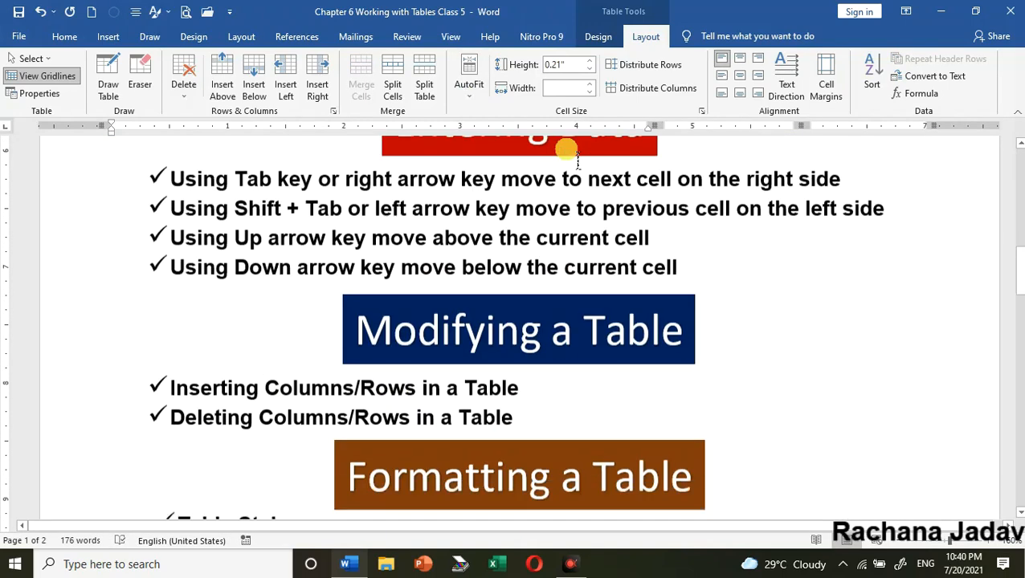
pyautogui.scroll(-3, 587, 168)
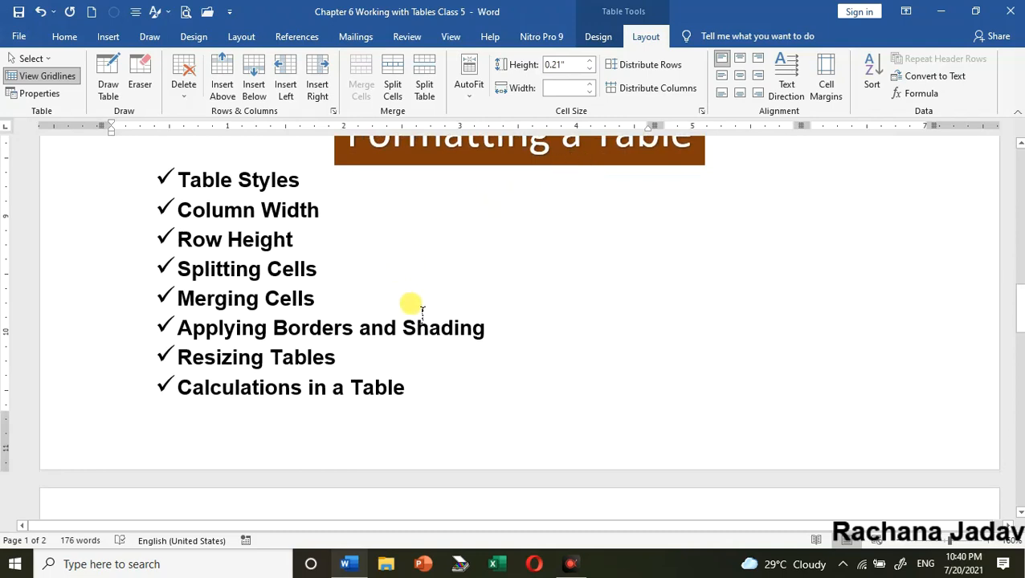
pyautogui.scroll(-3, 517, 251)
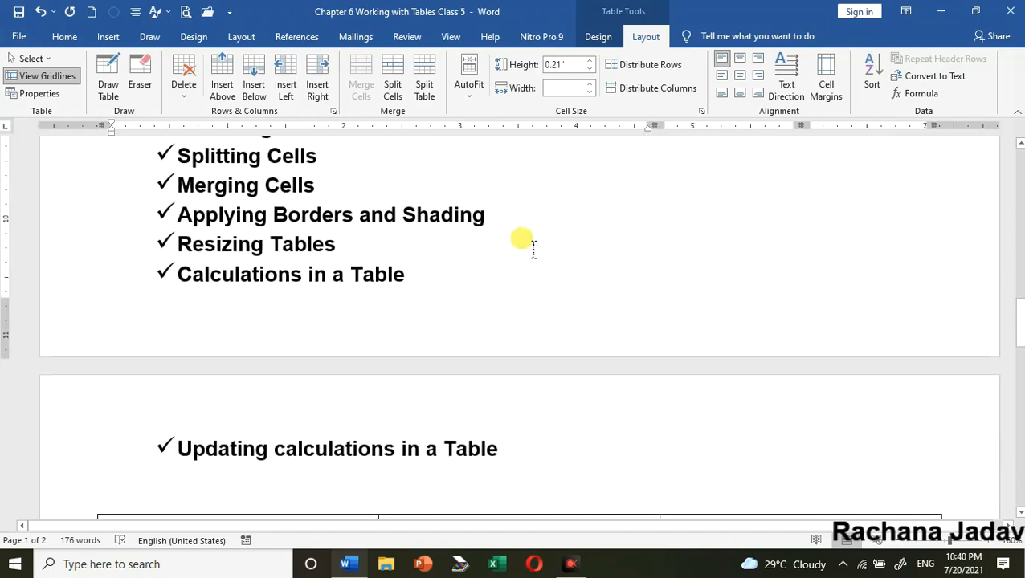
pyautogui.scroll(12, 535, 241)
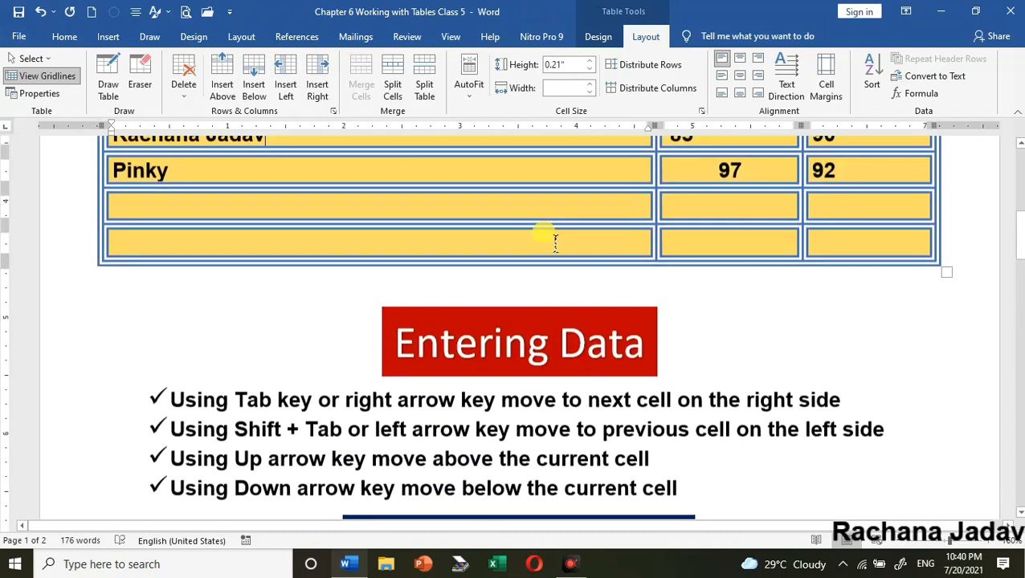
pyautogui.scroll(2, 560, 244)
pyautogui.click(504, 302)
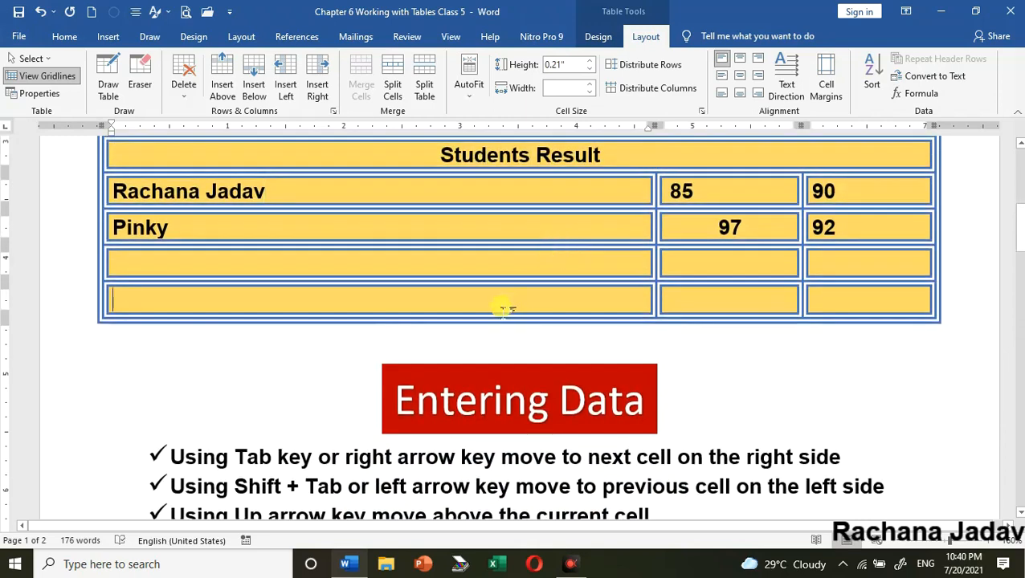
pyautogui.click(77, 303)
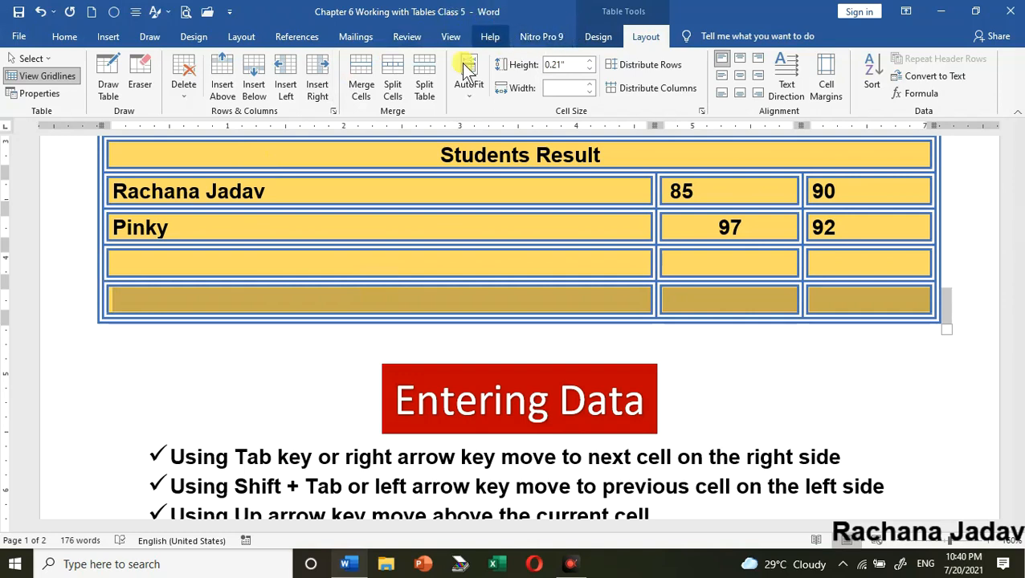
pyautogui.click(191, 99)
pyautogui.click(222, 148)
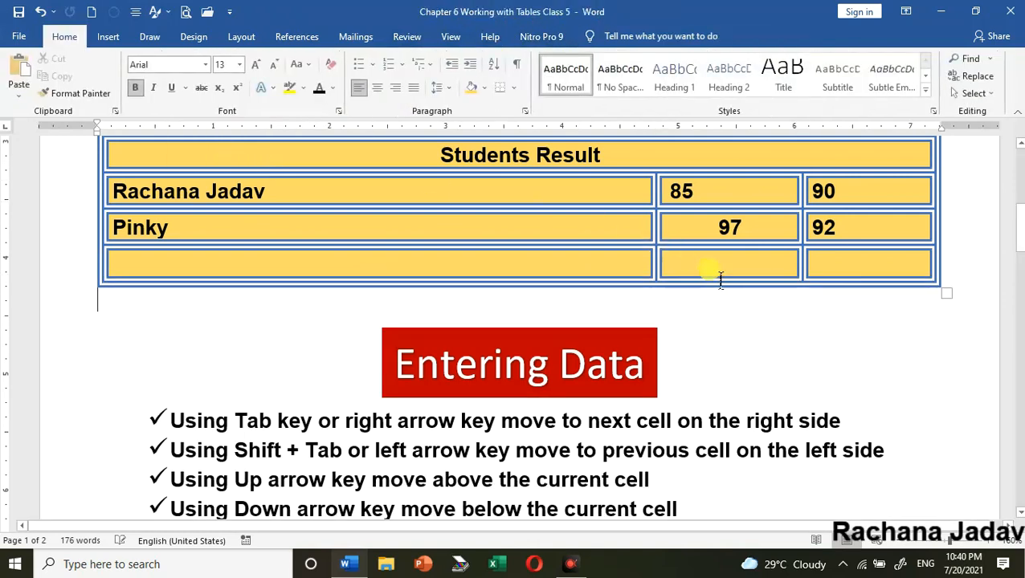
# - Insert the formula =SUM(ABOVE) in the empty last-row cells of both marks columns
pyautogui.click(722, 277)
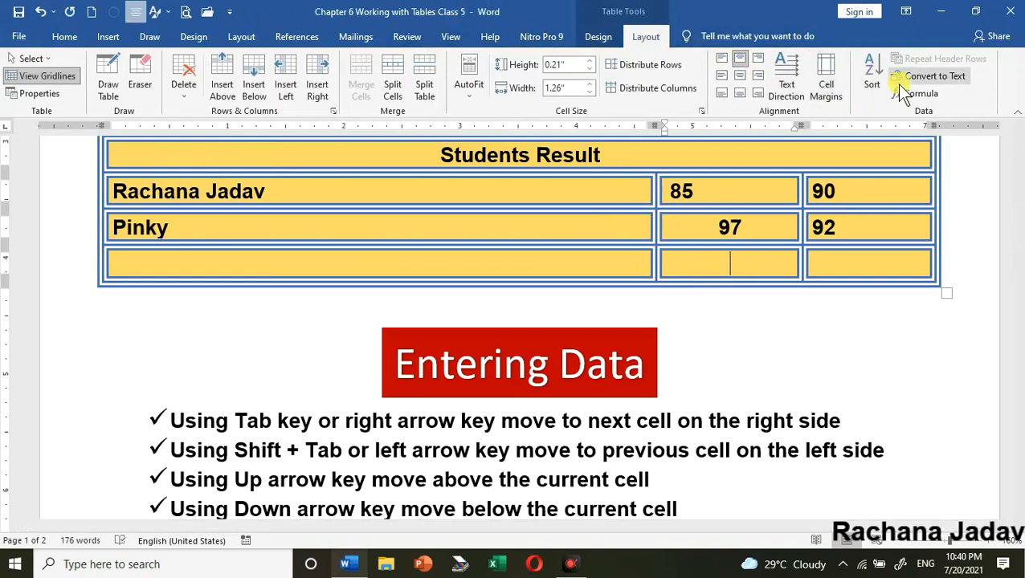
pyautogui.click(920, 96)
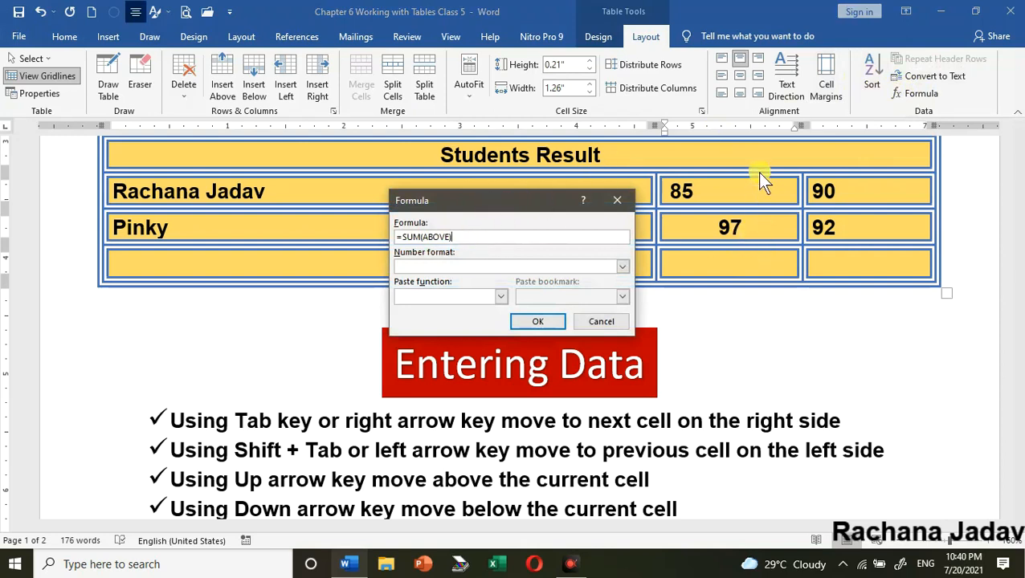
pyautogui.click(538, 321)
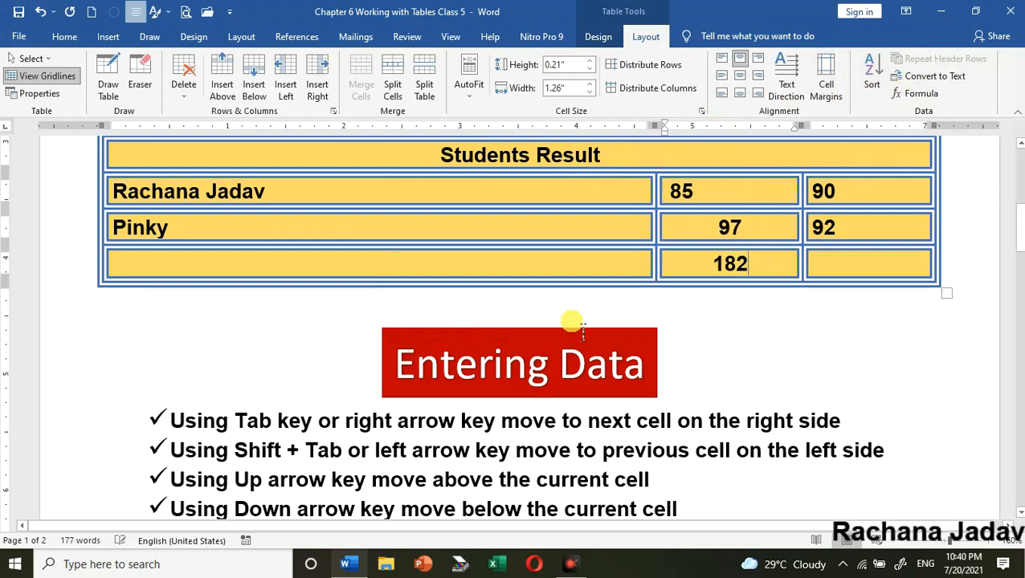
pyautogui.click(871, 272)
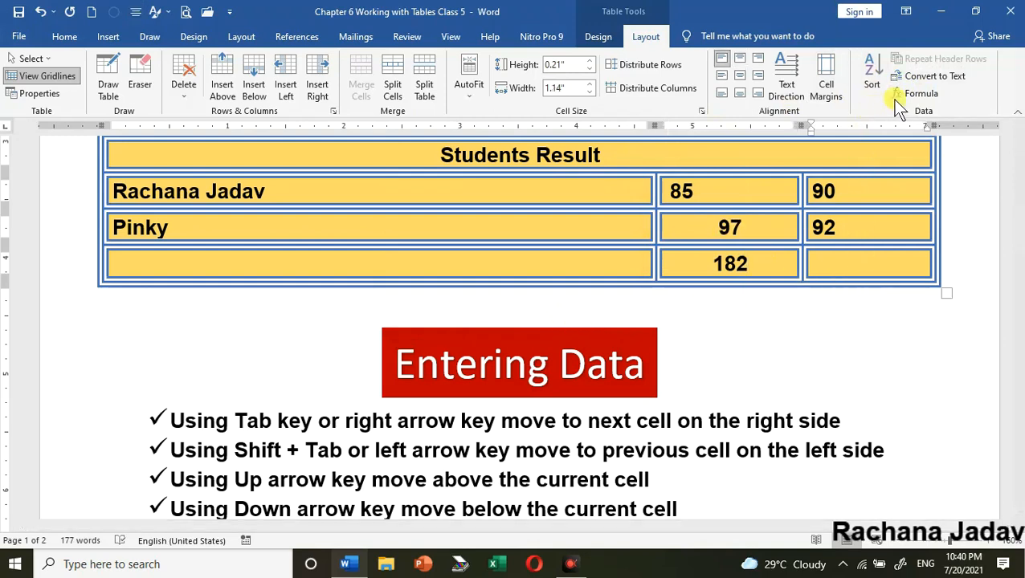
pyautogui.click(916, 94)
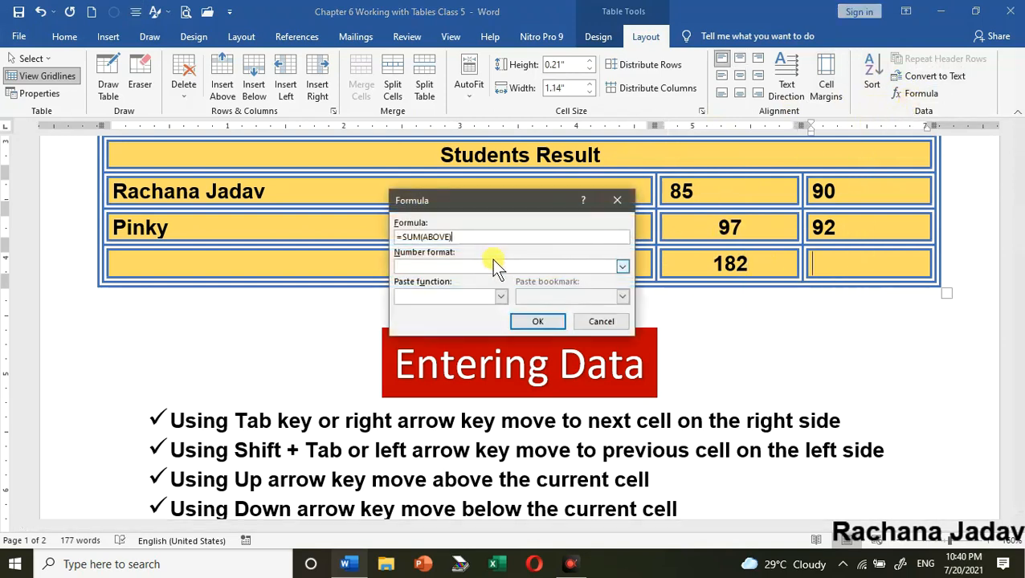
pyautogui.click(536, 325)
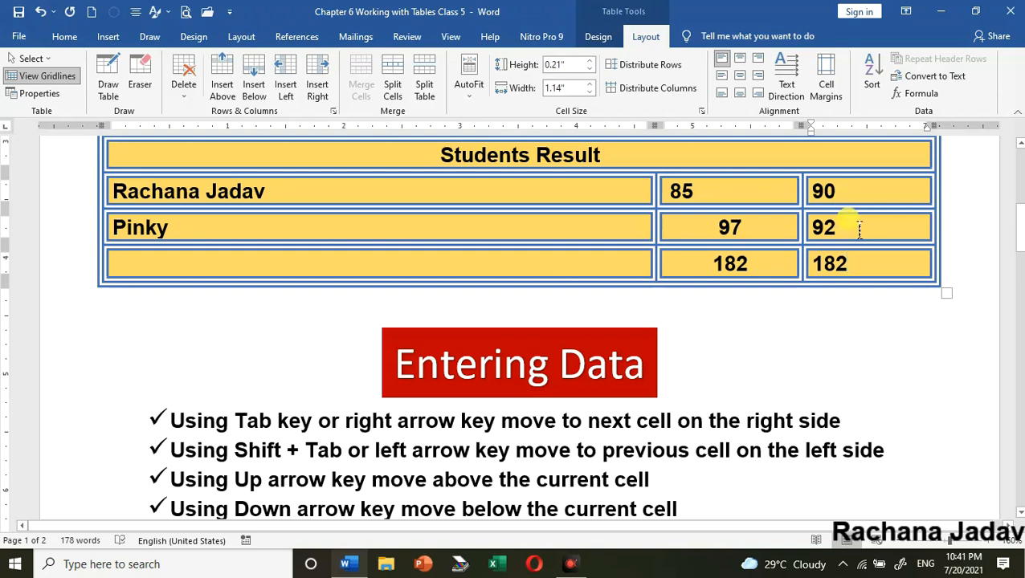
# - Change the first student's mark in the first marks column to 87
pyautogui.click(764, 235)
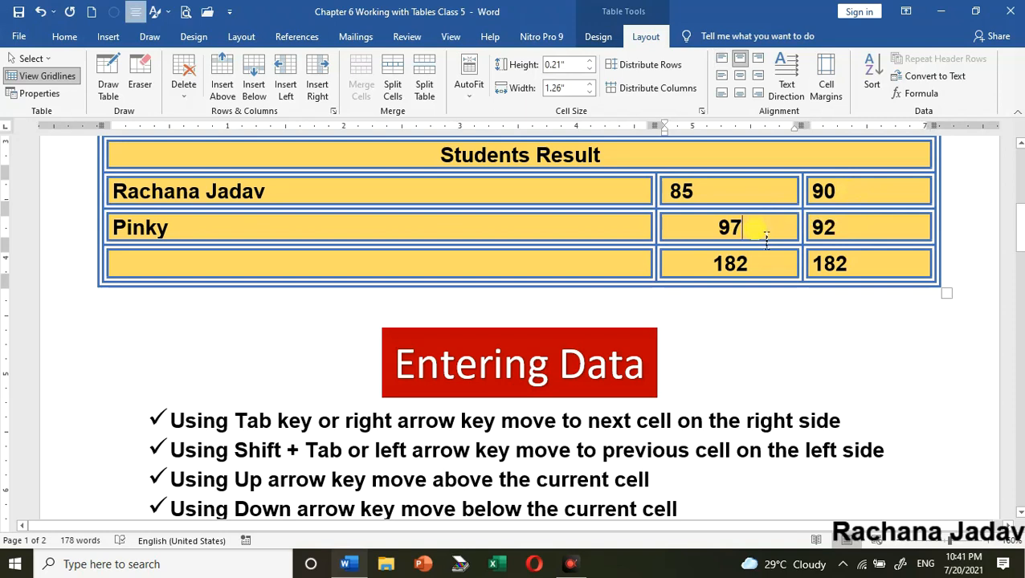
pyautogui.click(726, 199)
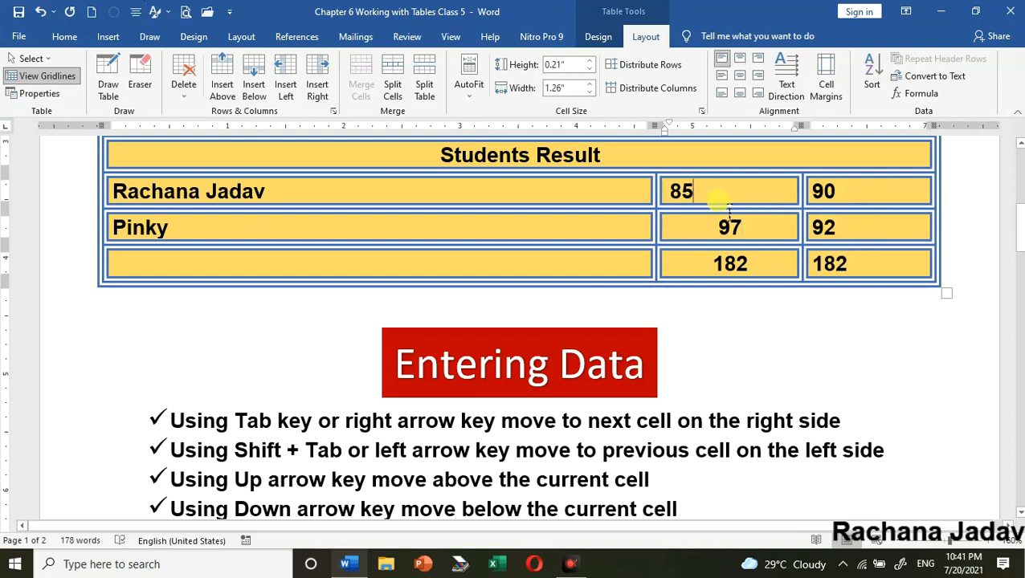
pyautogui.press('BackSpace')
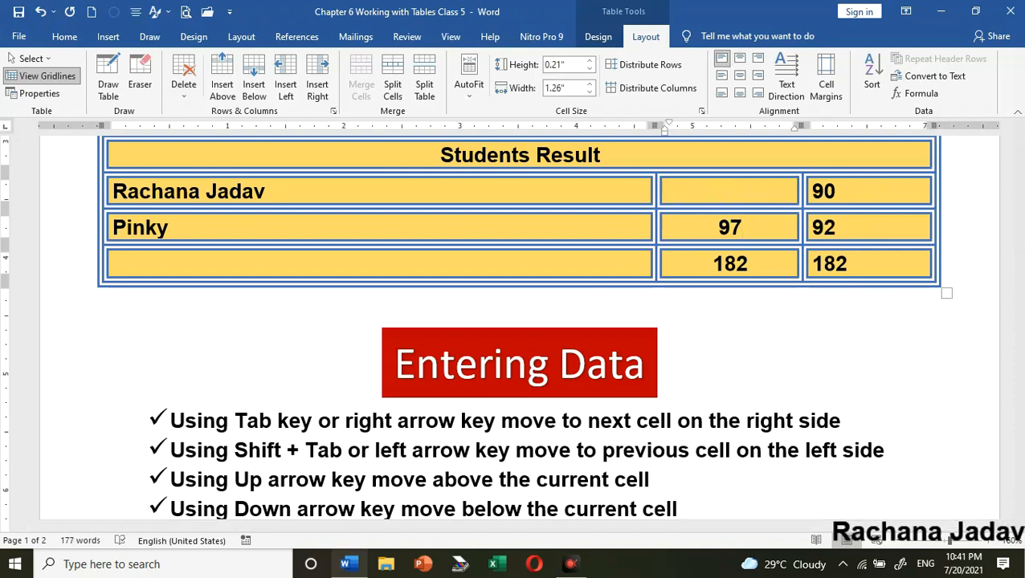
pyautogui.write('7')
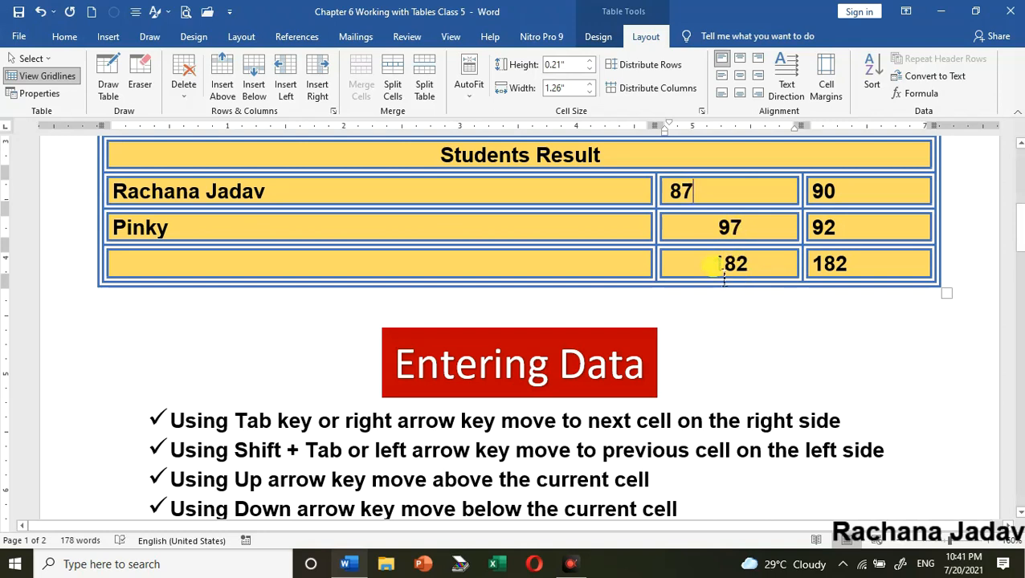
# - Select the total at the bottom of the first marks column
pyautogui.doubleClick(715, 265)
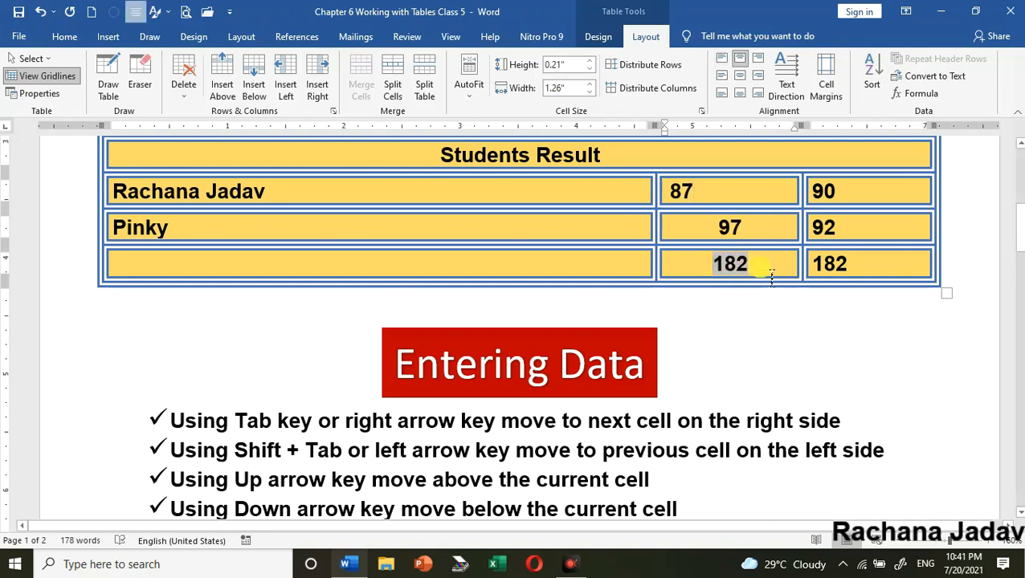